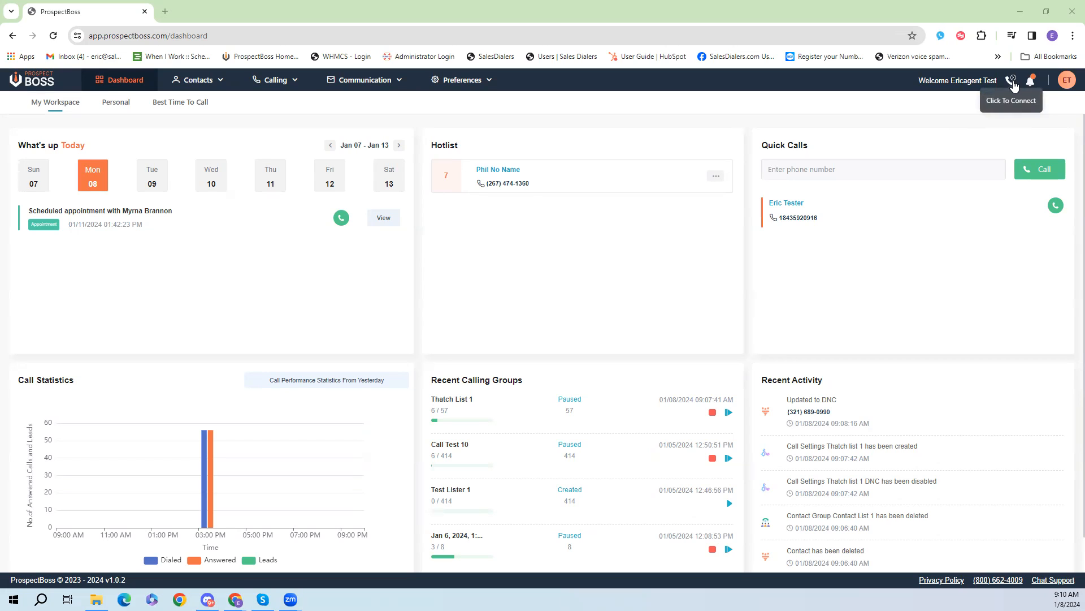
Step: Connect the browser phone dialer, then collapse its keypad panel
{"action": "left_click", "coordinate": [1012, 82]}
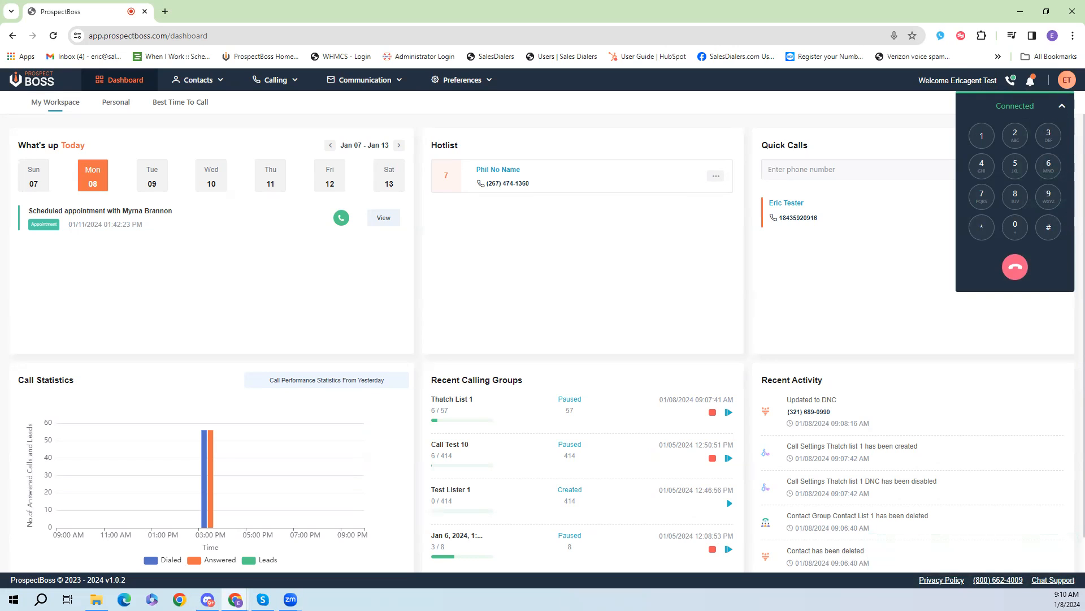
{"action": "left_click", "coordinate": [1062, 106]}
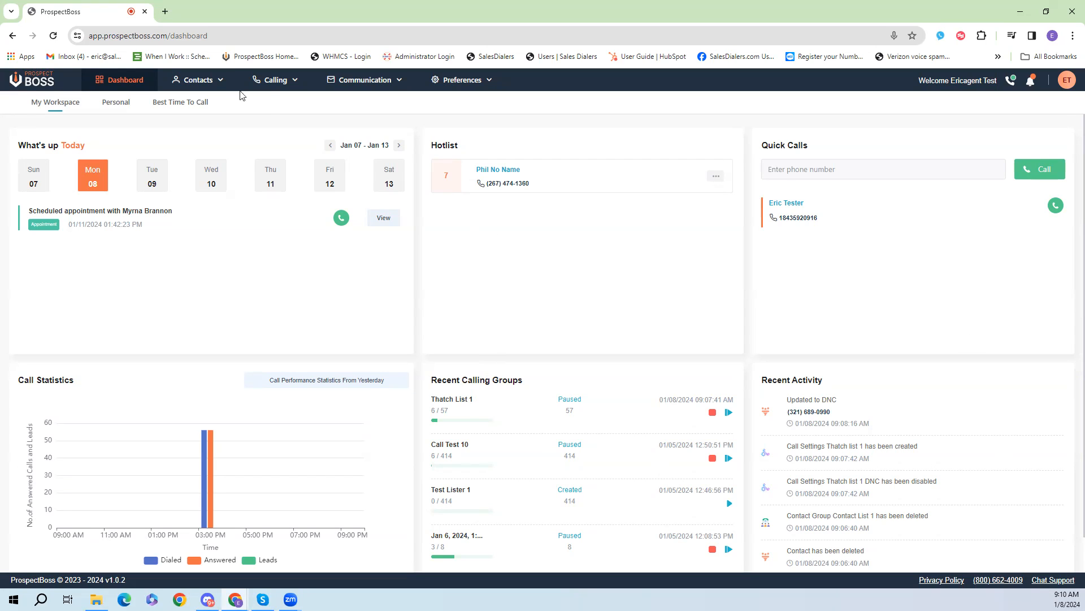
Step: Open the My Contacts list
{"action": "left_click", "coordinate": [219, 89]}
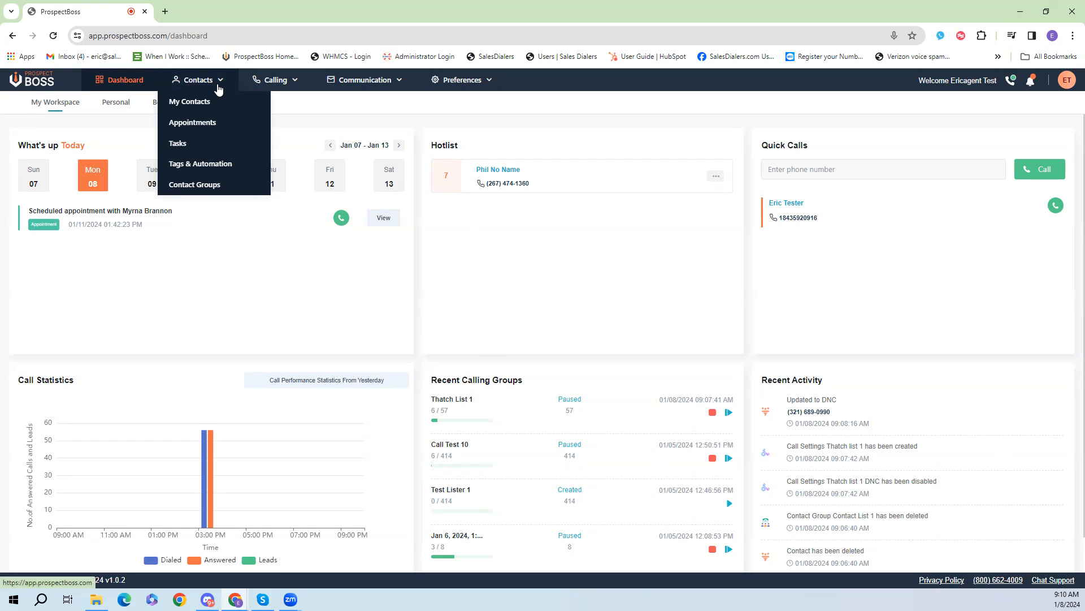
{"action": "left_click", "coordinate": [207, 102]}
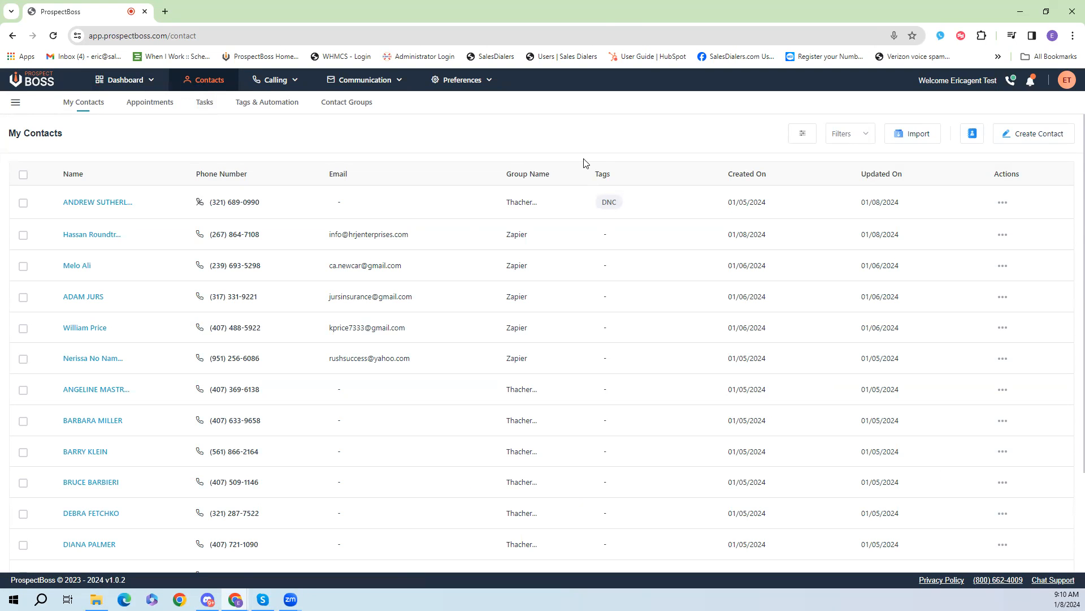
{"action": "left_click", "coordinate": [22, 203]}
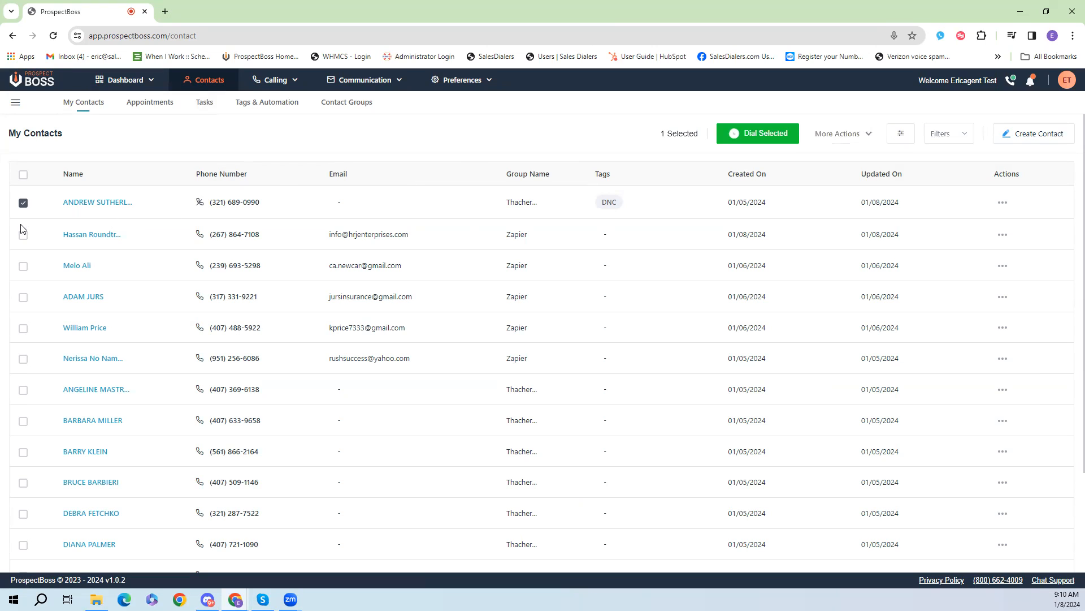
{"action": "left_click", "coordinate": [23, 235]}
{"action": "left_click", "coordinate": [23, 266]}
{"action": "left_click", "coordinate": [22, 297]}
{"action": "left_click", "coordinate": [22, 178]}
{"action": "left_click", "coordinate": [23, 179]}
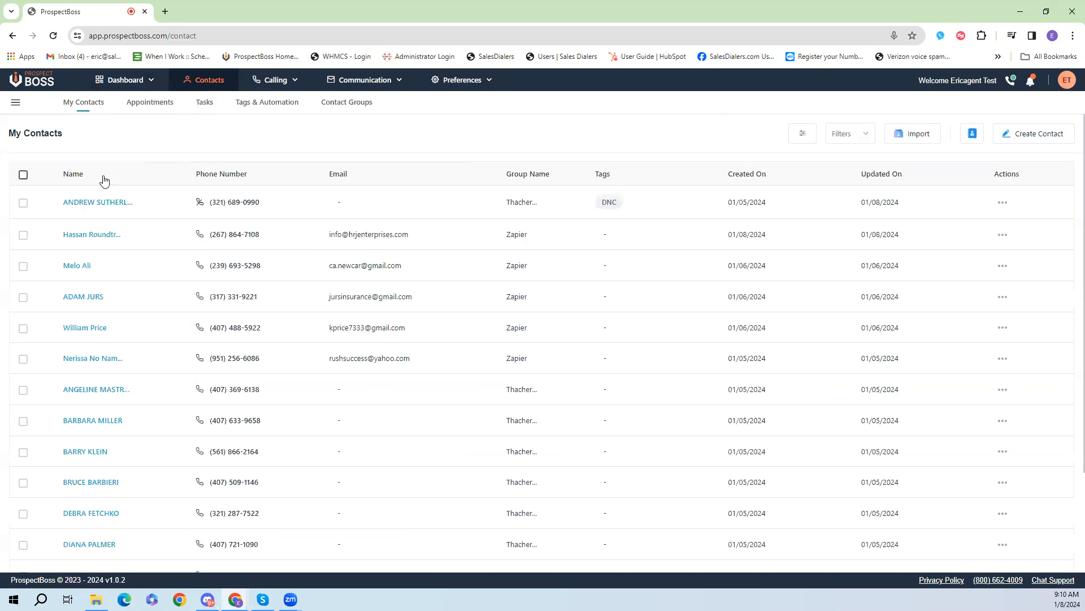
Step: Open the contact filters and browse the available group and tag options
{"action": "left_click", "coordinate": [805, 139]}
{"action": "left_click", "coordinate": [47, 403]}
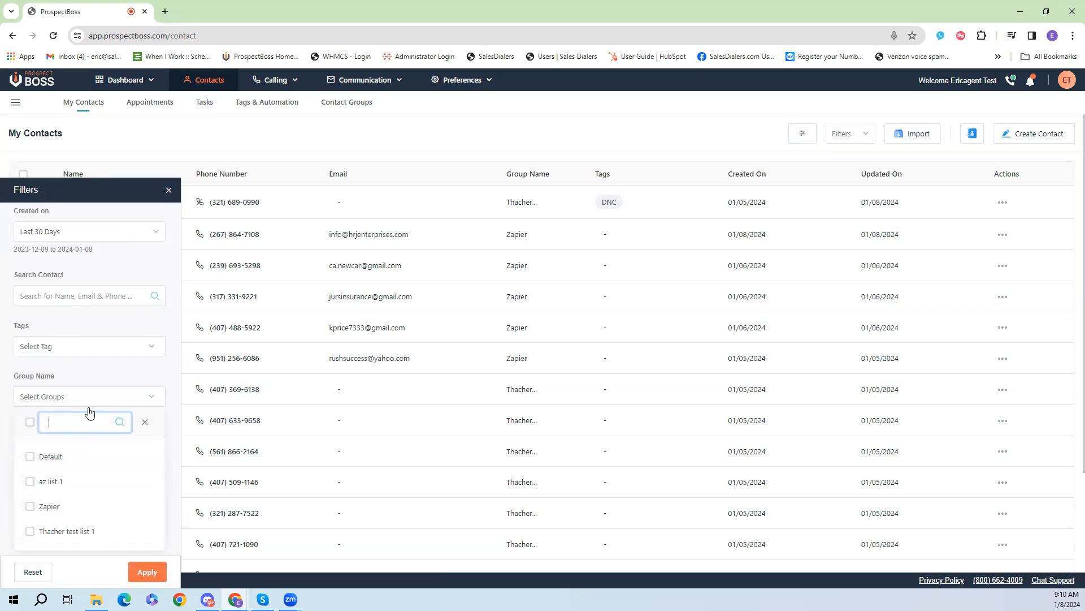
{"action": "left_click", "coordinate": [133, 397]}
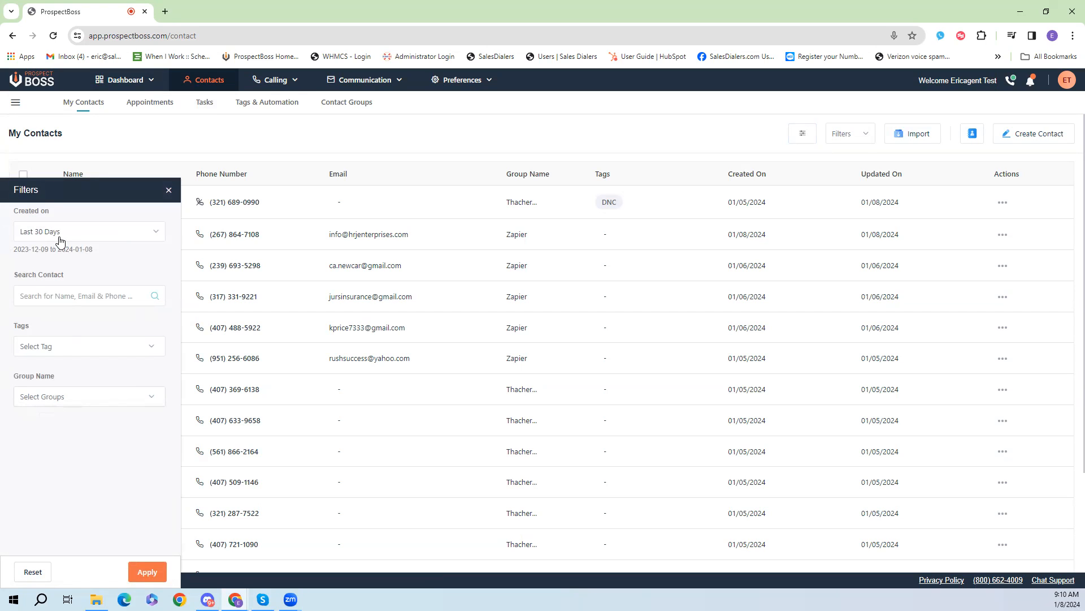
{"action": "left_click", "coordinate": [136, 348]}
{"action": "scroll", "coordinate": [110, 435], "scroll_direction": "down", "scroll_amount": 3}
{"action": "scroll", "coordinate": [107, 438], "scroll_direction": "down", "scroll_amount": 1}
{"action": "scroll", "coordinate": [107, 440], "scroll_direction": "up", "scroll_amount": 1}
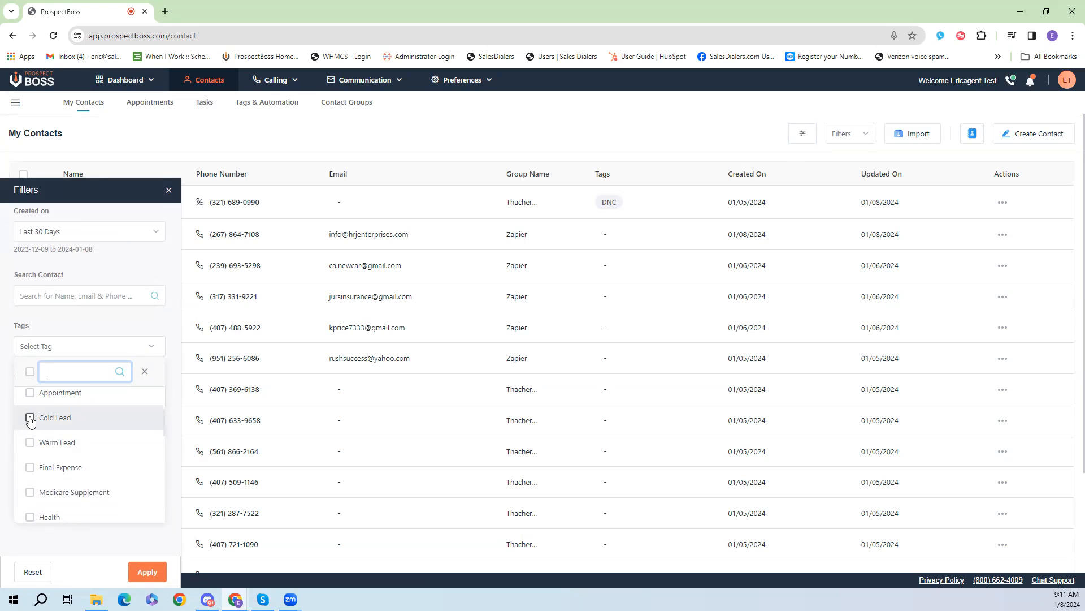
{"action": "scroll", "coordinate": [116, 430], "scroll_direction": "down", "scroll_amount": 1}
{"action": "scroll", "coordinate": [105, 462], "scroll_direction": "down", "scroll_amount": 1}
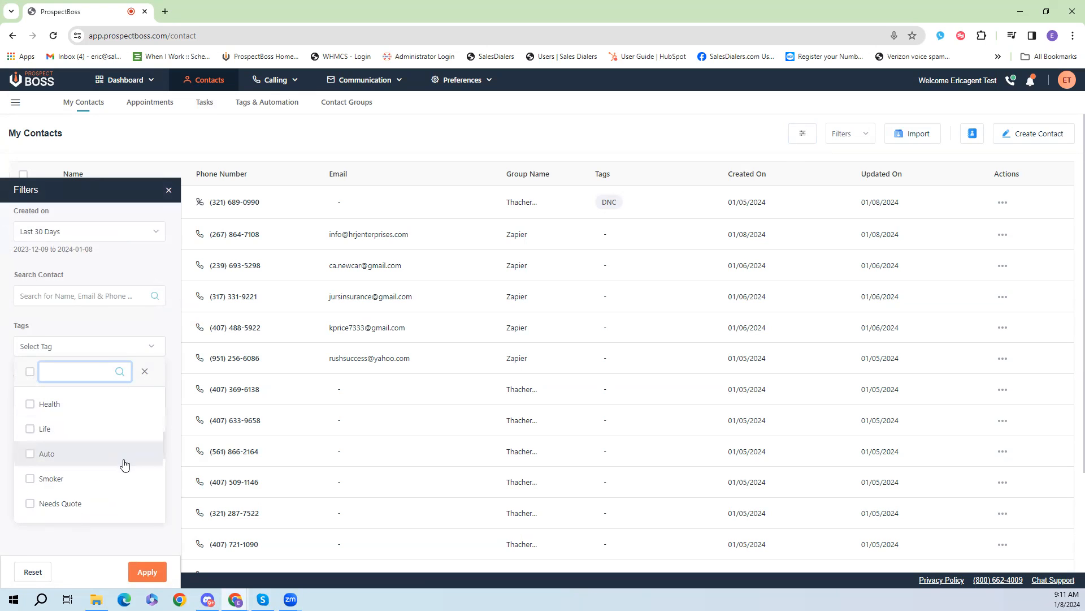
{"action": "scroll", "coordinate": [125, 465], "scroll_direction": "down", "scroll_amount": 3}
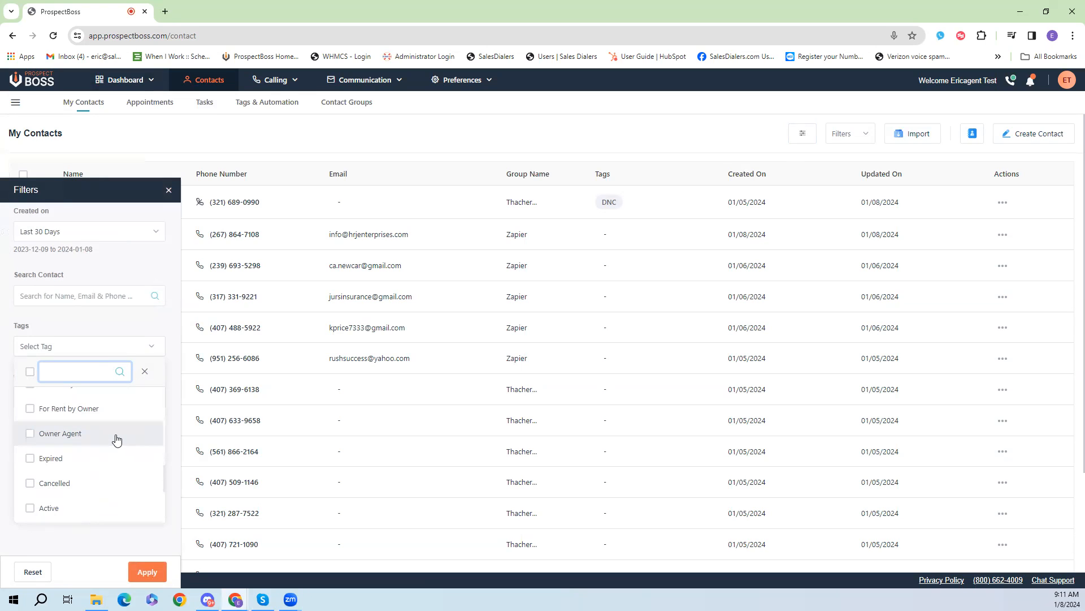
{"action": "left_click", "coordinate": [156, 329]}
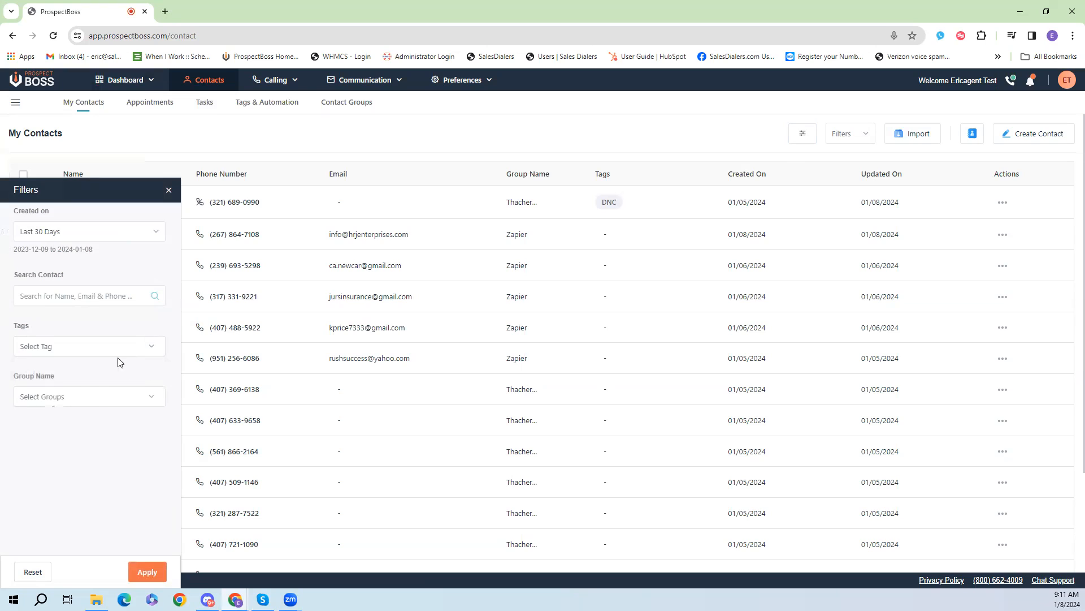
Step: Filter the contacts to the group az list 1 and apply the filter
{"action": "left_click", "coordinate": [95, 400]}
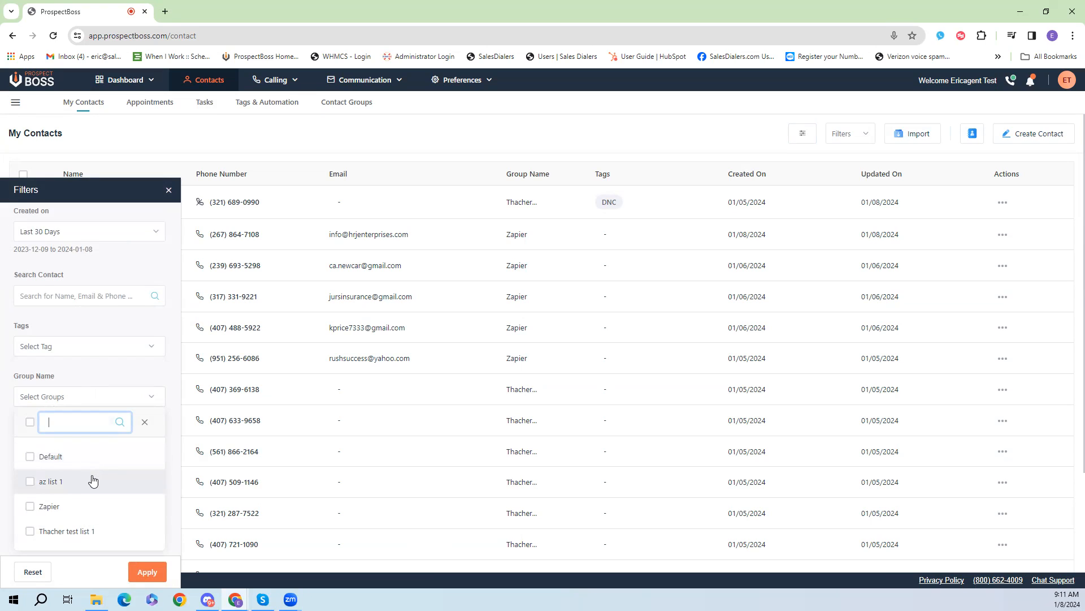
{"action": "left_click", "coordinate": [30, 482]}
{"action": "left_click", "coordinate": [96, 376]}
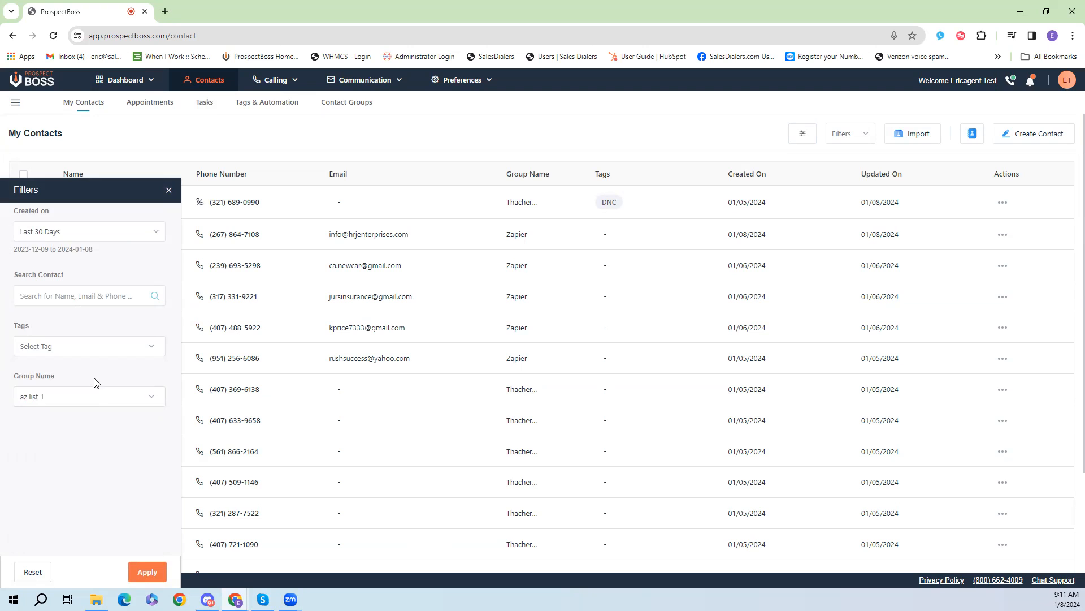
{"action": "left_click", "coordinate": [147, 572]}
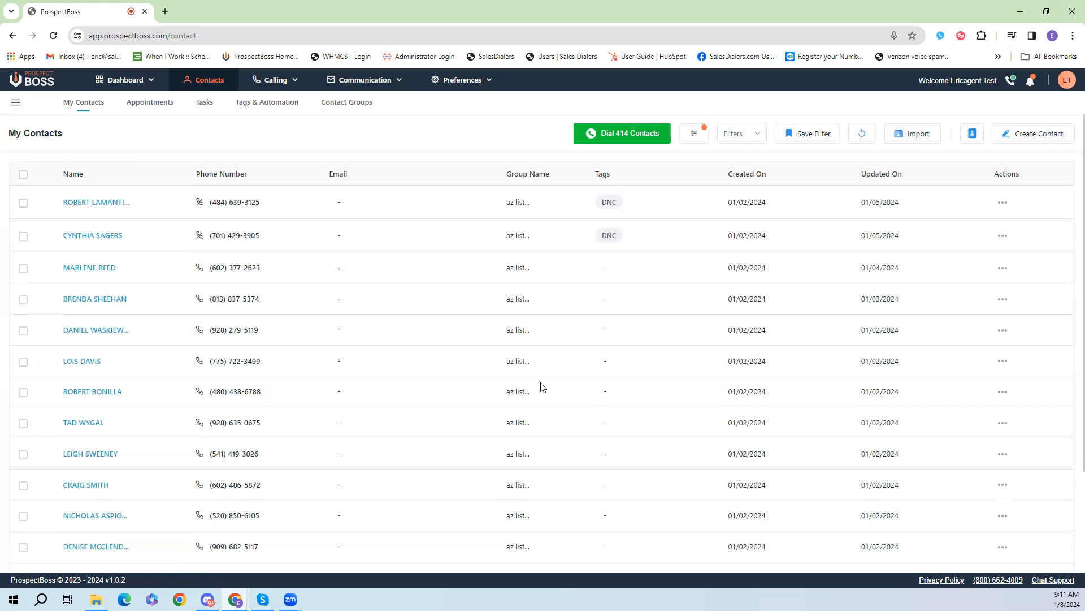
Step: Start dialing the filtered contacts and name the calling session AZ List New
{"action": "left_click", "coordinate": [661, 137]}
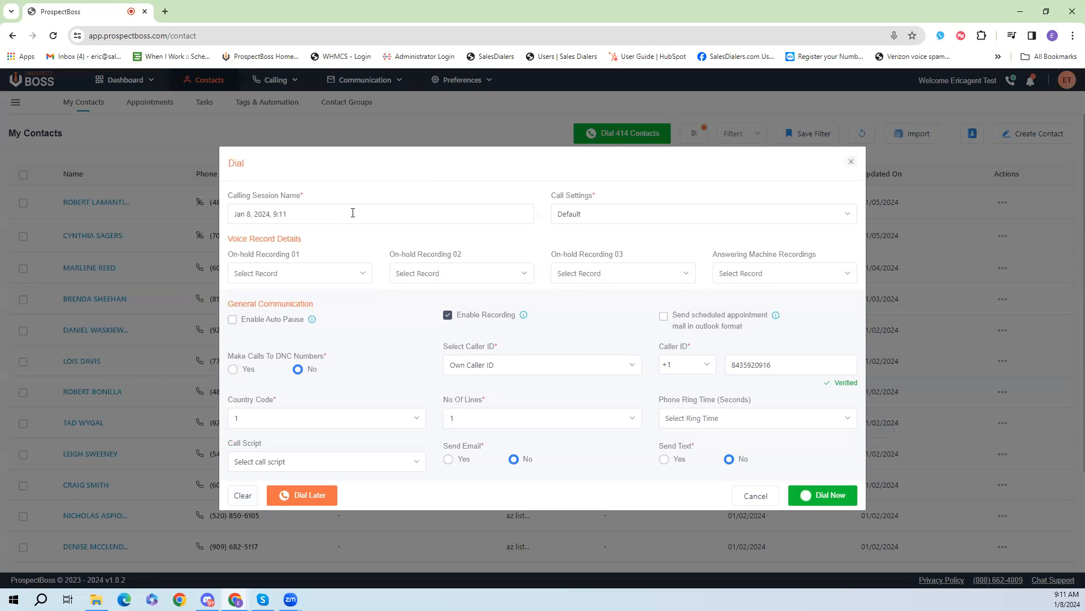
{"action": "left_click_drag", "start_coordinate": [363, 212], "coordinate": [118, 208]}
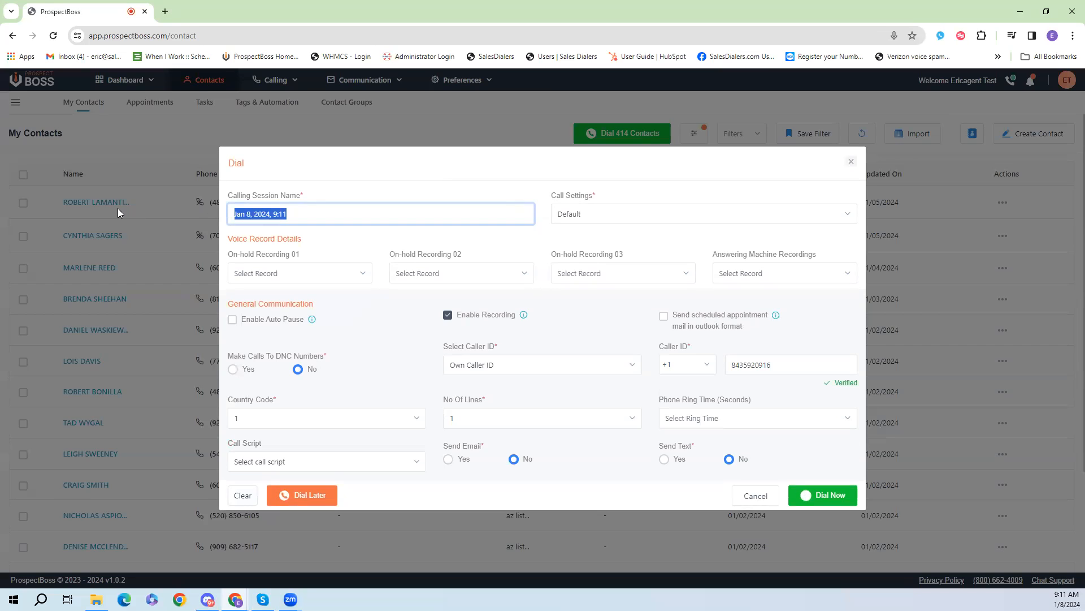
{"action": "type", "text": "AZ"}
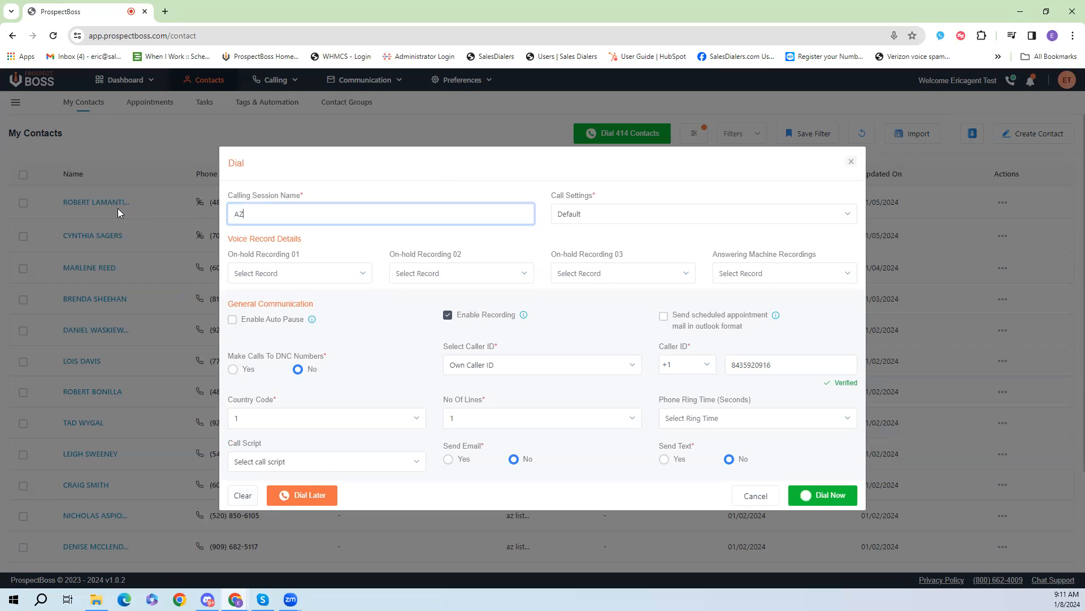
{"action": "type", "text": " List New"}
Step: Review the Call Settings choices, leaving Default selected
{"action": "left_click", "coordinate": [680, 219]}
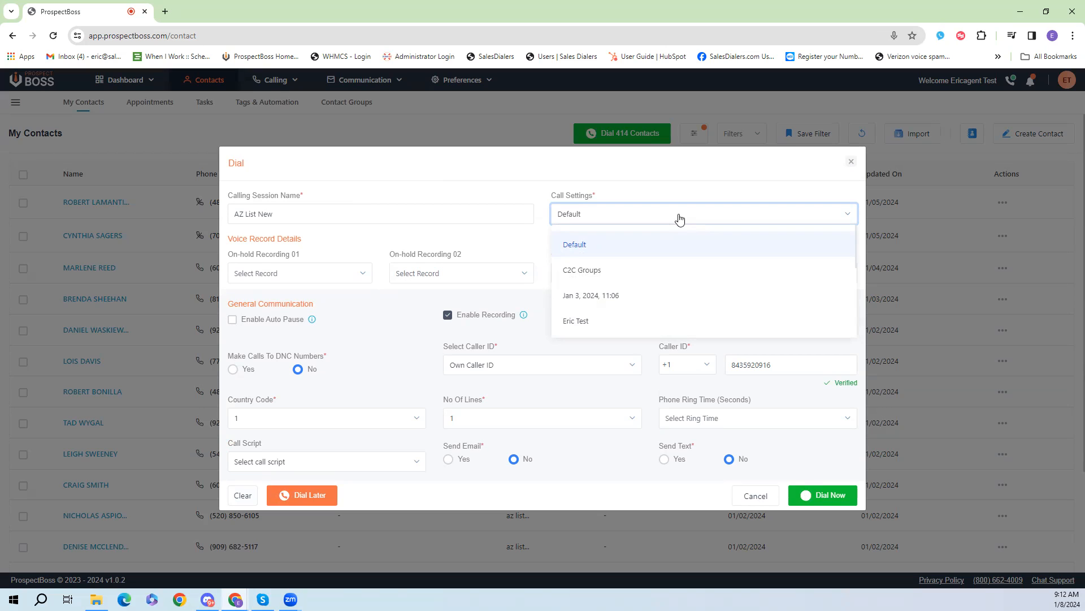
{"action": "left_click", "coordinate": [679, 218]}
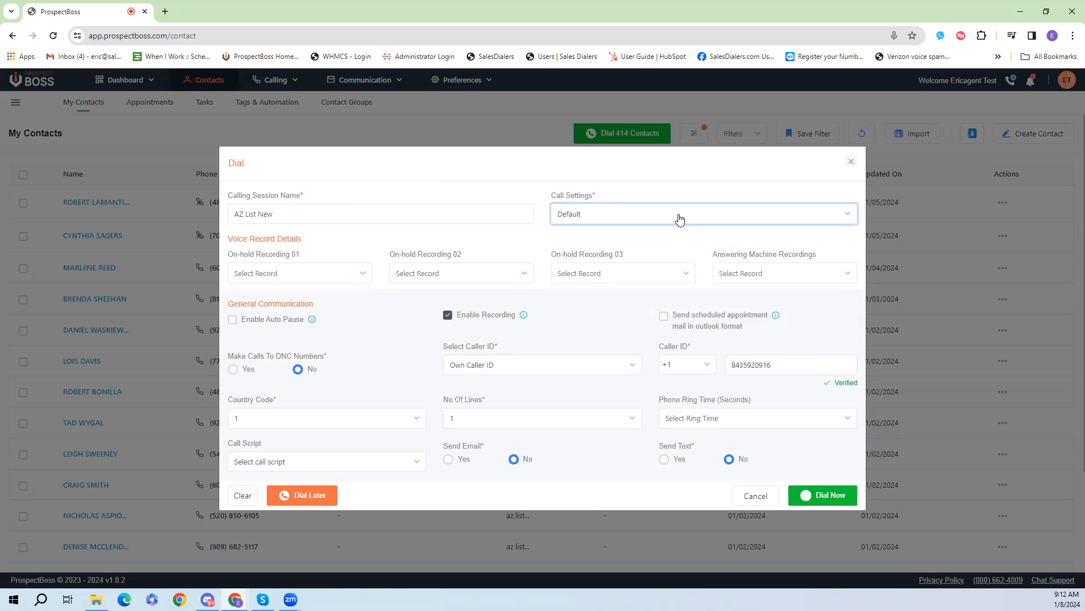
{"action": "left_click", "coordinate": [679, 219]}
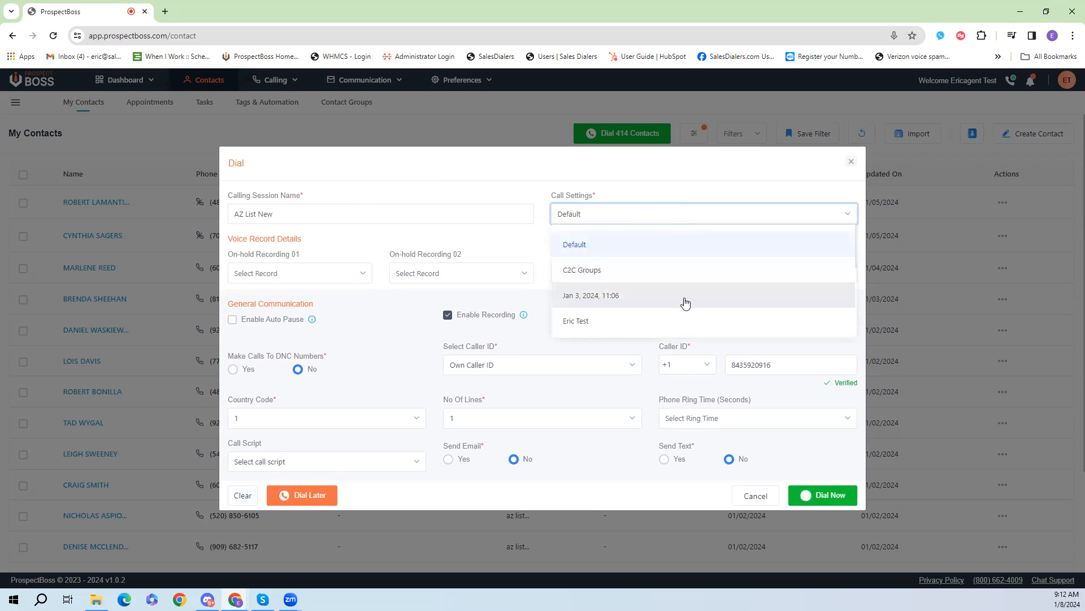
{"action": "left_click", "coordinate": [679, 221]}
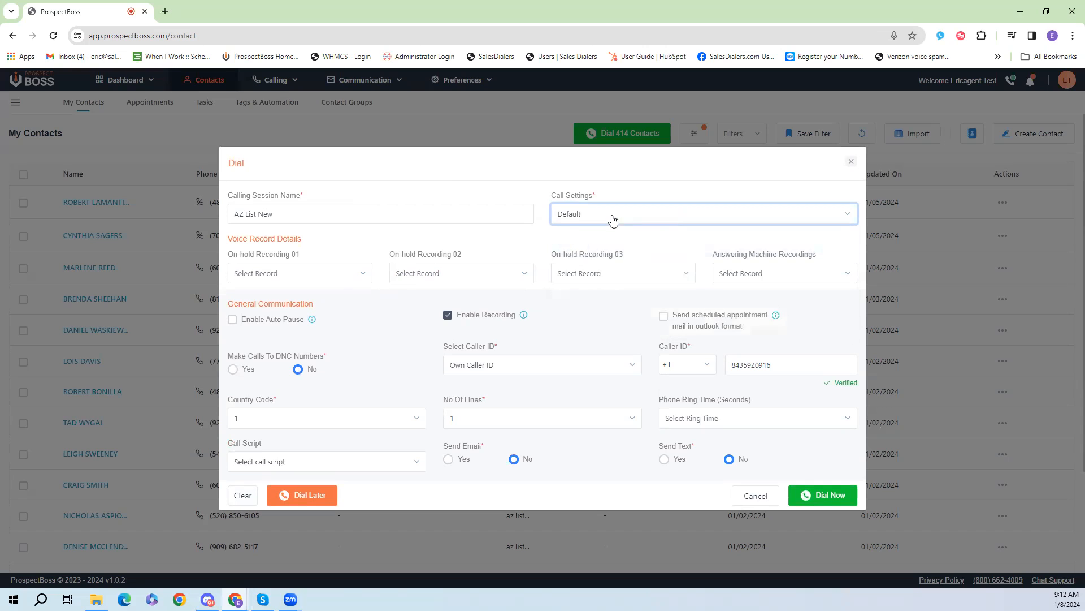
Step: Set on-hold recordings 01, 02 and 03 to on_hold_1_male.wav, on_hold_2_male.wav and on_hold_3_male.wav
{"action": "left_click", "coordinate": [347, 276]}
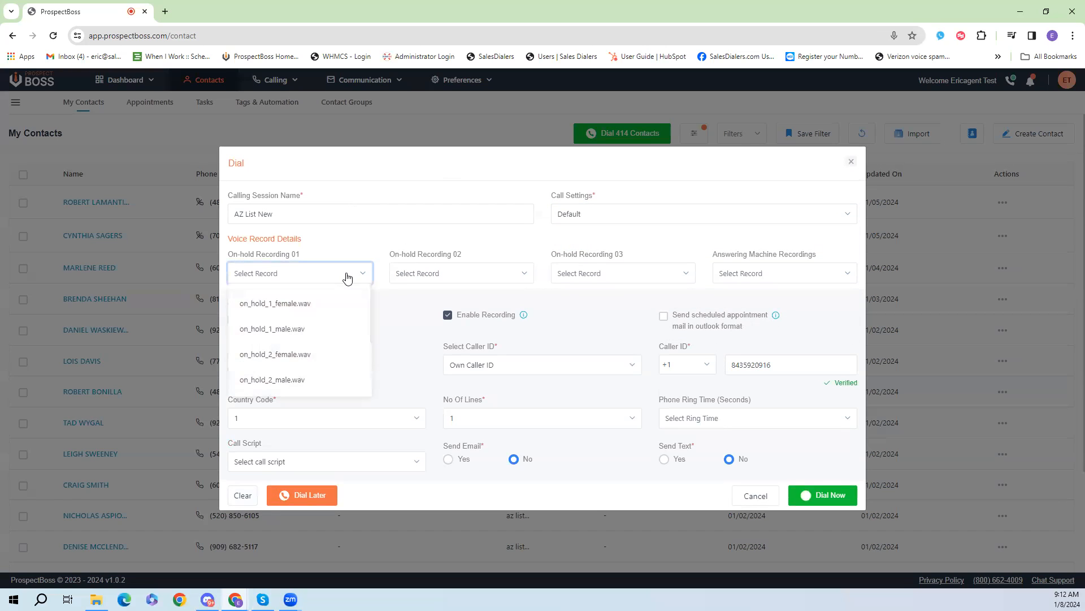
{"action": "left_click", "coordinate": [300, 329]}
{"action": "left_click", "coordinate": [467, 265]}
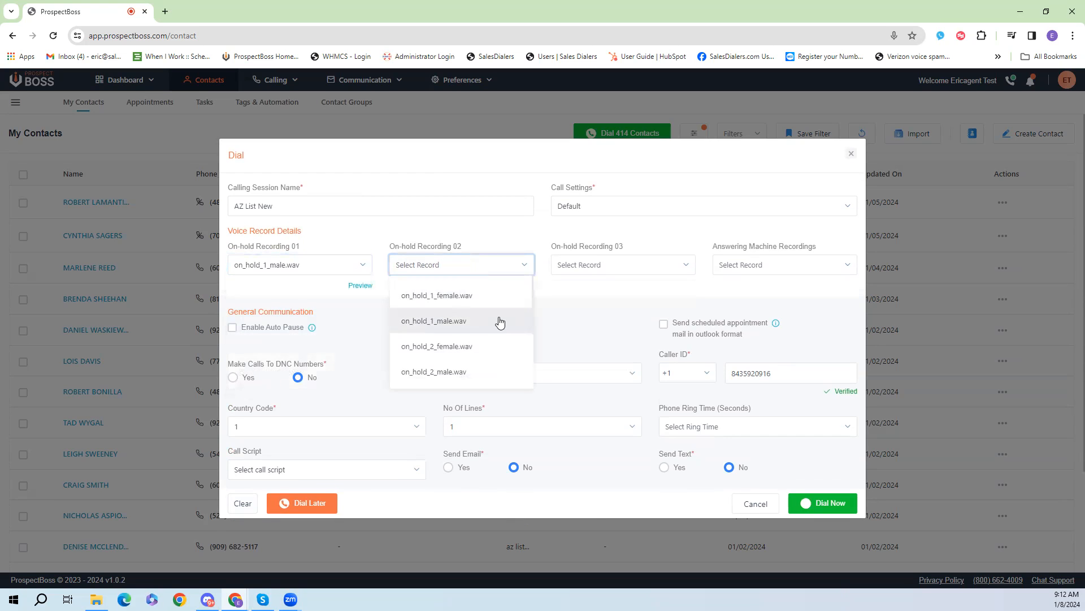
{"action": "left_click", "coordinate": [474, 321]}
{"action": "left_click", "coordinate": [597, 265]}
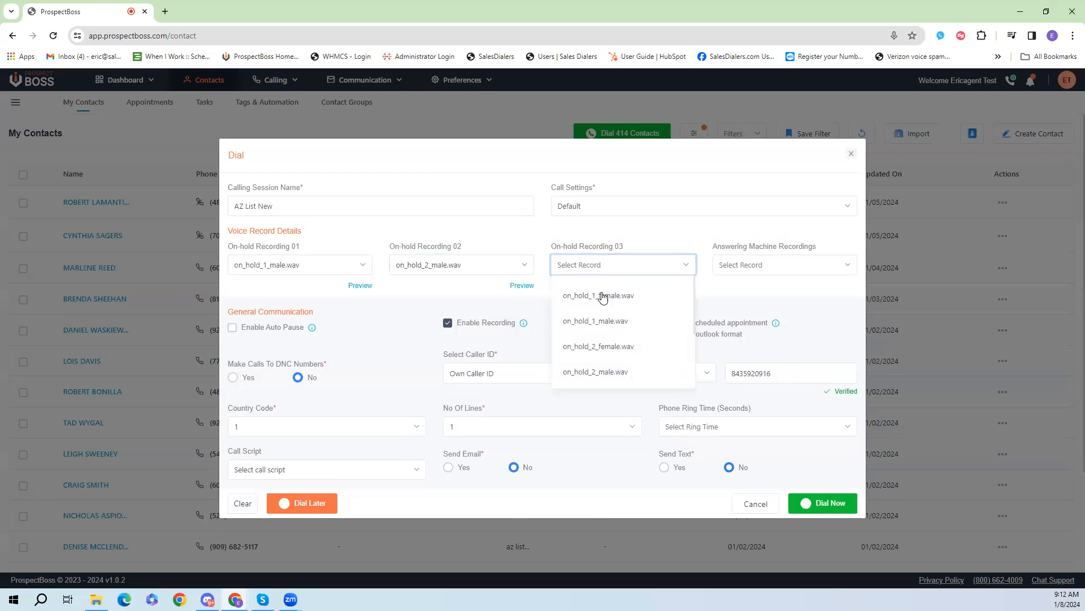
{"action": "left_click", "coordinate": [632, 365]}
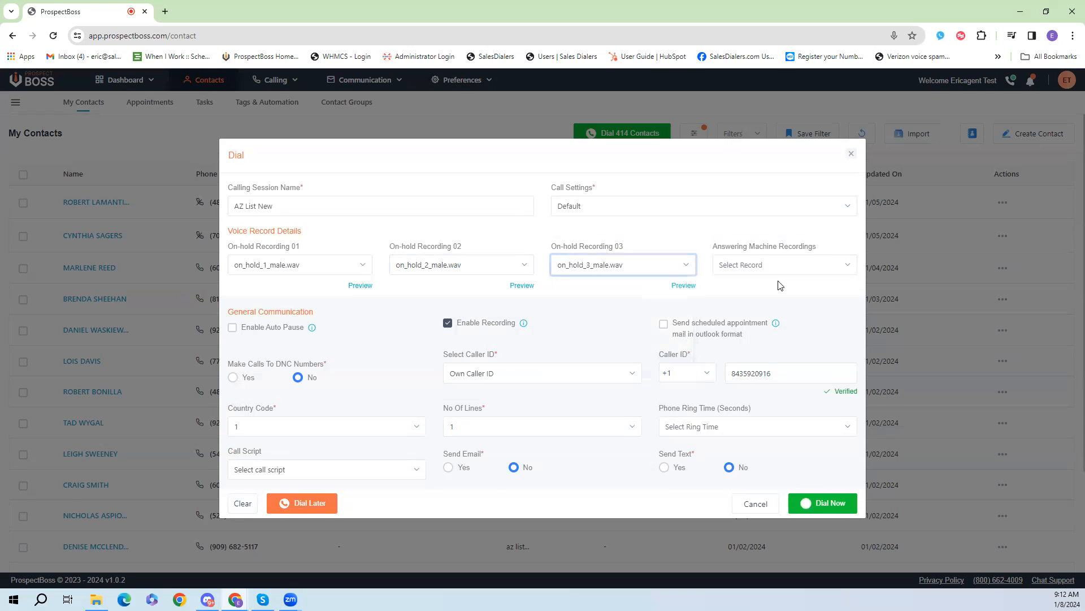
Step: Set the answering machine recording to NewTest2
{"action": "left_click", "coordinate": [810, 264]}
{"action": "scroll", "coordinate": [812, 303], "scroll_direction": "down", "scroll_amount": 5}
{"action": "left_click", "coordinate": [784, 368]}
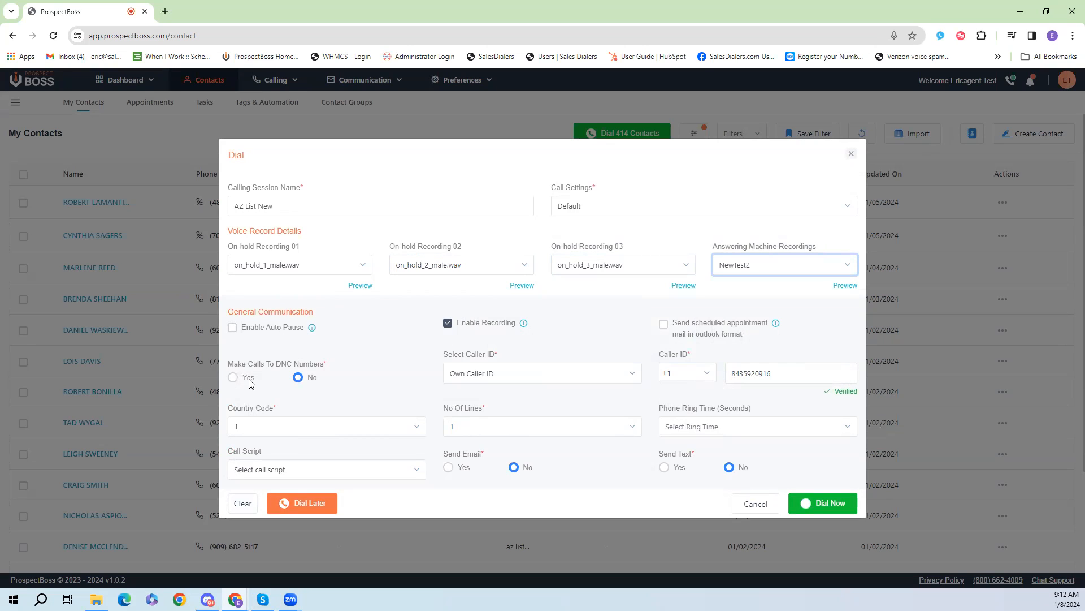
{"action": "left_click", "coordinate": [551, 374]}
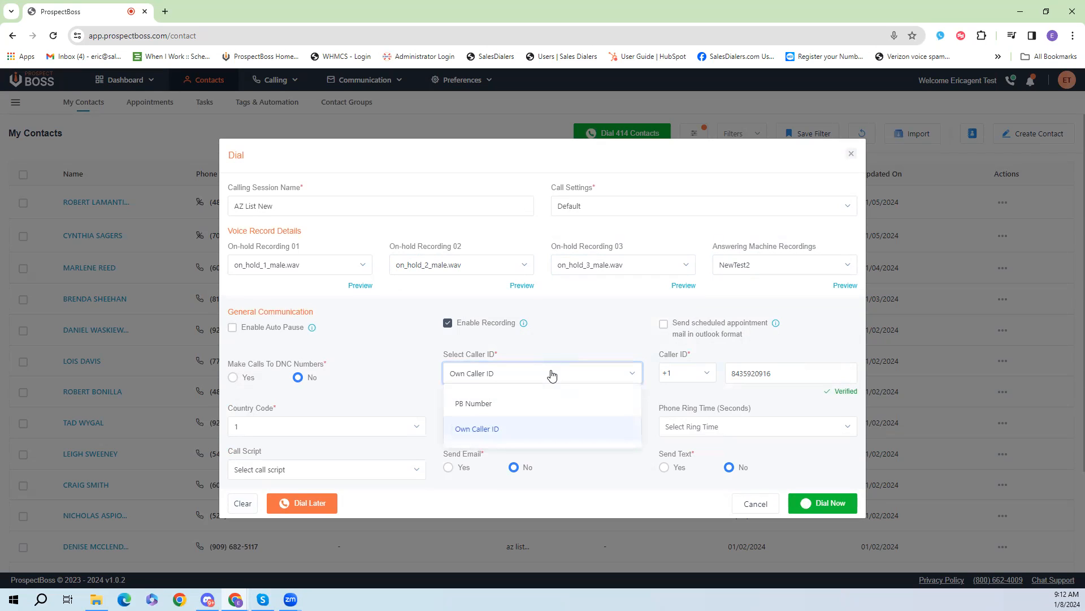
{"action": "left_click", "coordinate": [500, 404]}
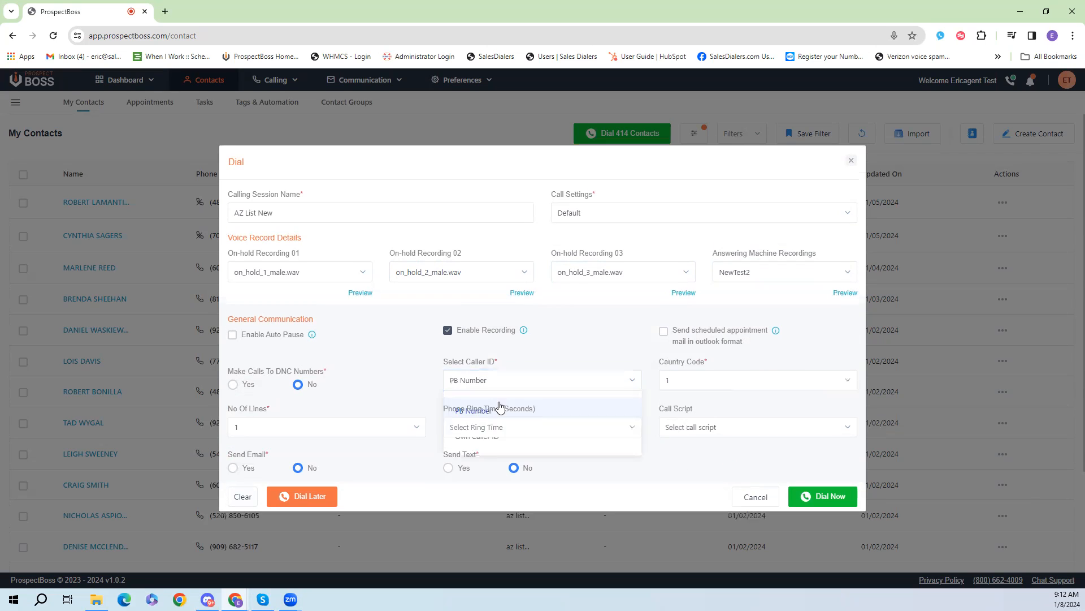
{"action": "left_click", "coordinate": [520, 383]}
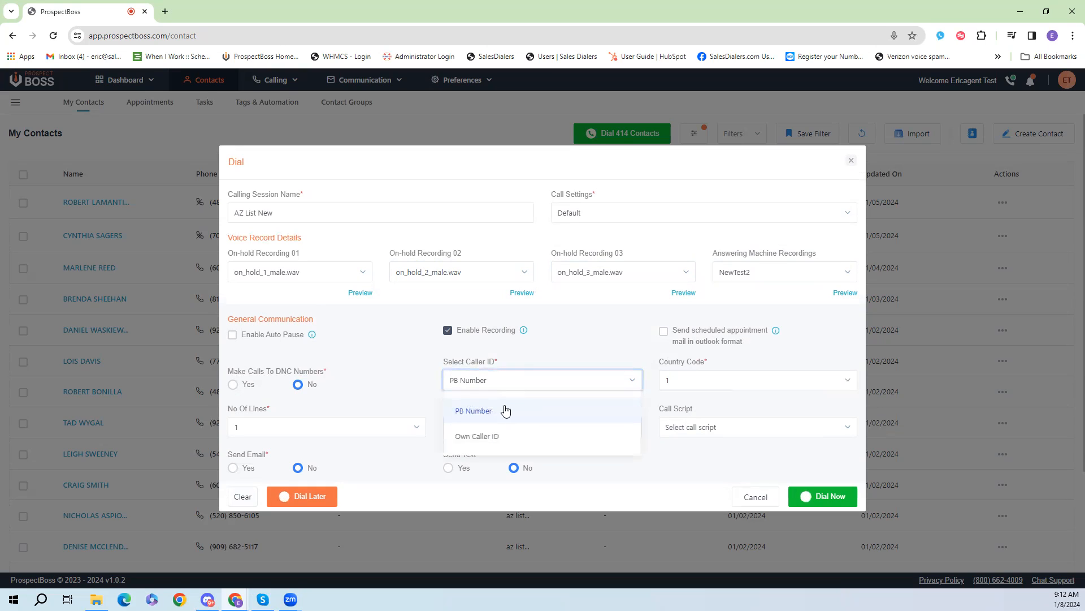
{"action": "left_click", "coordinate": [498, 441]}
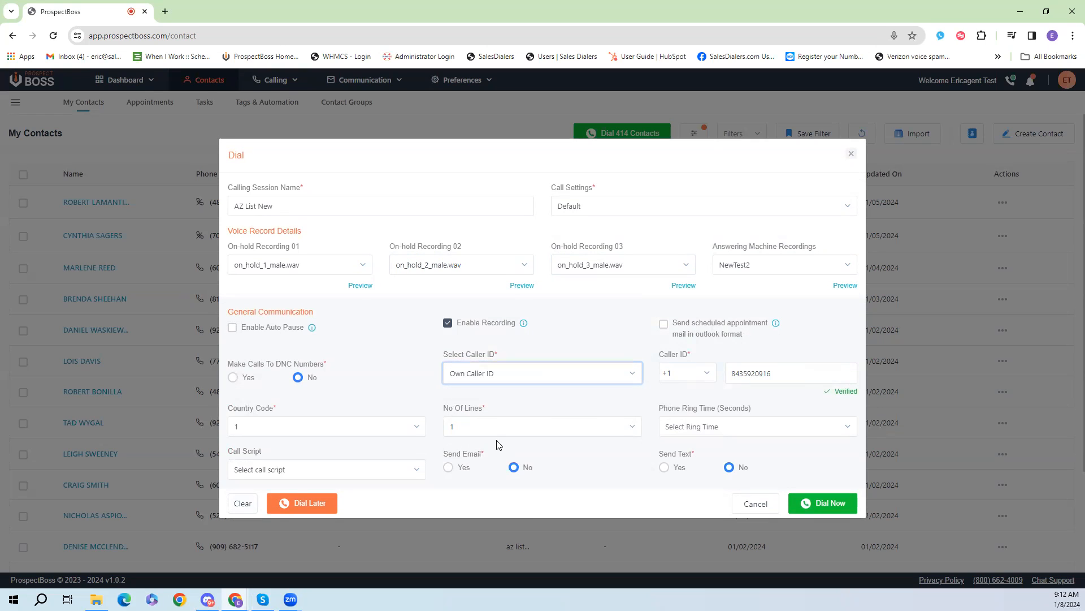
{"action": "left_click", "coordinate": [790, 372]}
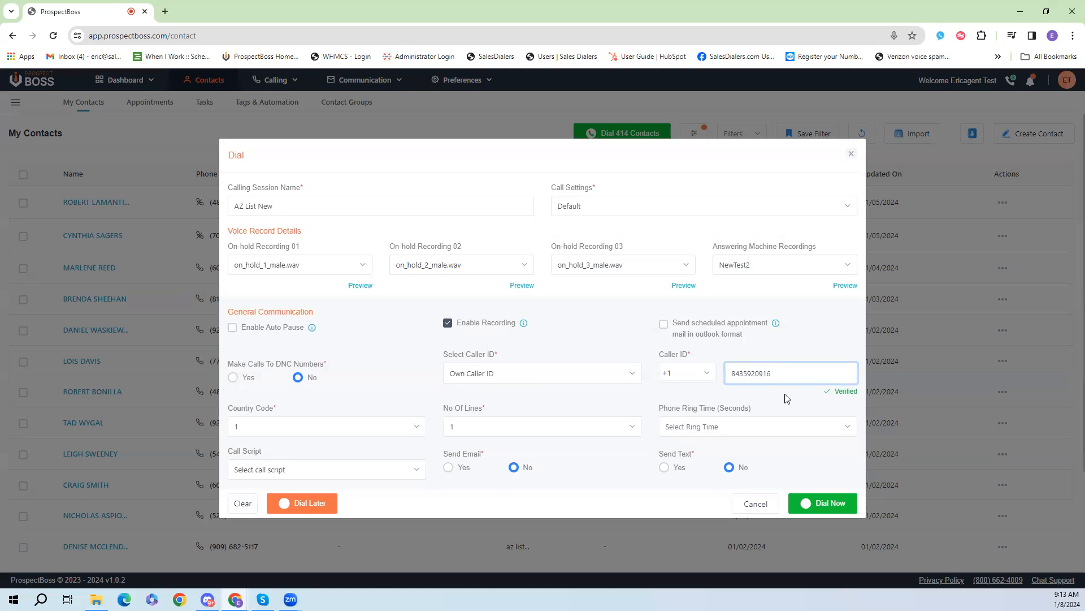
Step: Set the number of lines to 3 and the phone ring time to 30 seconds
{"action": "left_click", "coordinate": [507, 433]}
{"action": "left_click", "coordinate": [471, 506]}
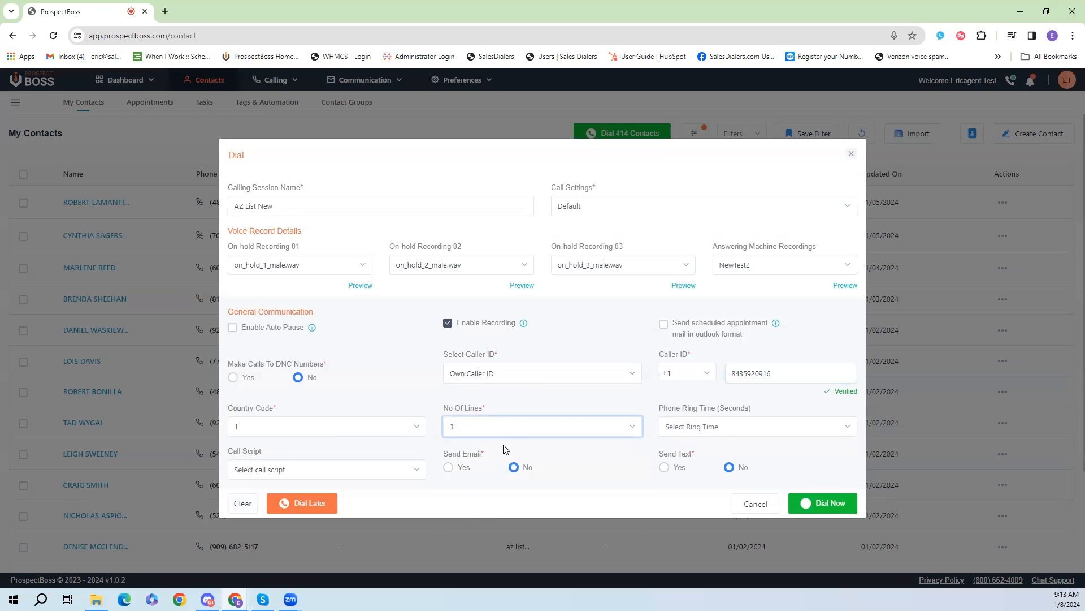
{"action": "left_click", "coordinate": [738, 431]}
{"action": "left_click", "coordinate": [712, 489]}
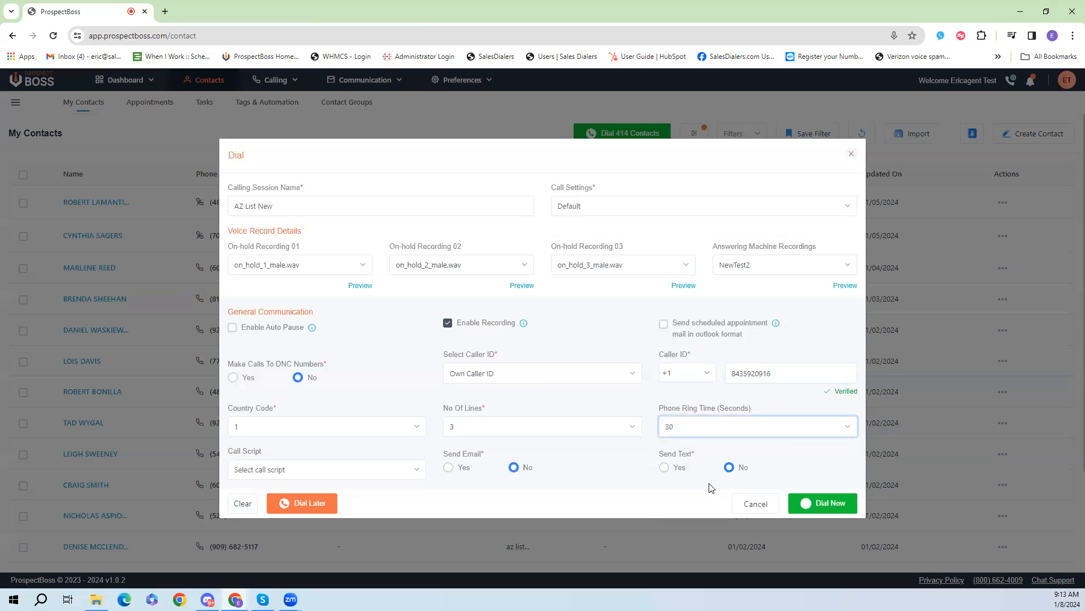
Step: Set the call script type to Static and choose Expired Script as the call script
{"action": "left_click", "coordinate": [400, 477]}
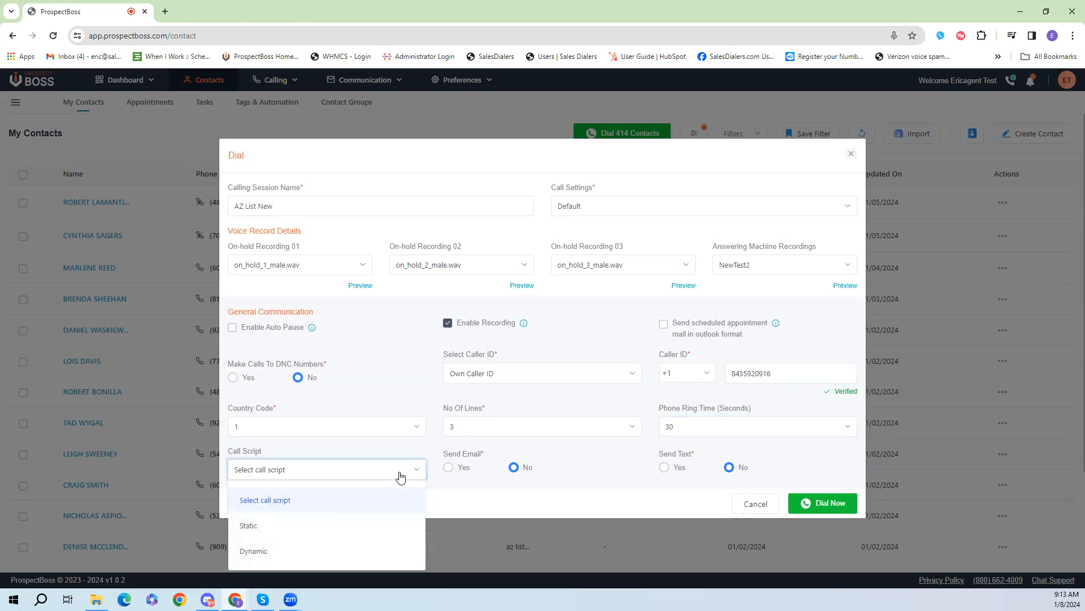
{"action": "left_click", "coordinate": [355, 525]}
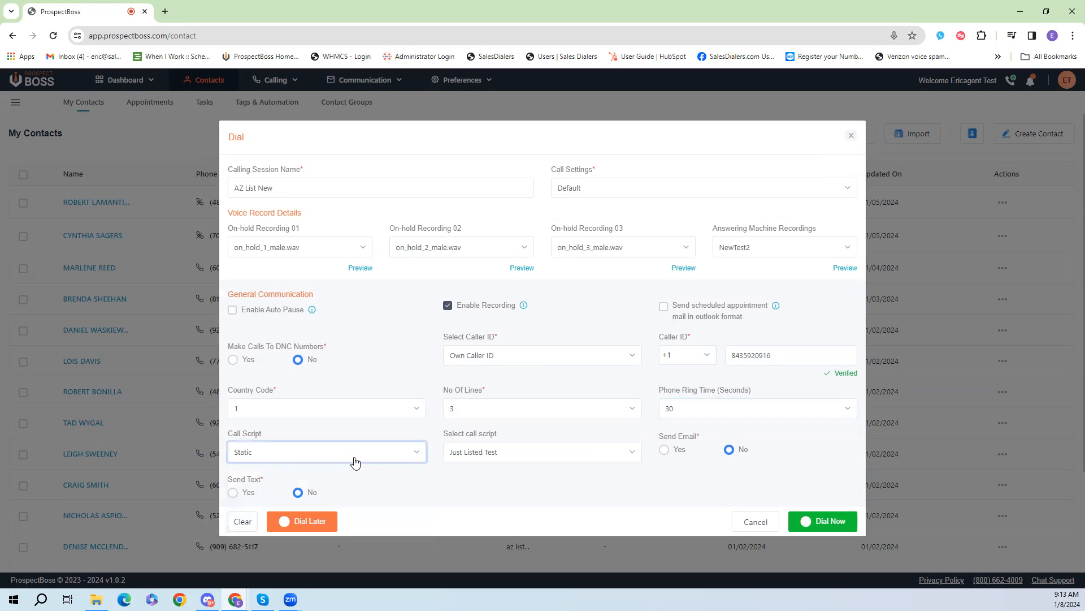
{"action": "left_click", "coordinate": [497, 454]}
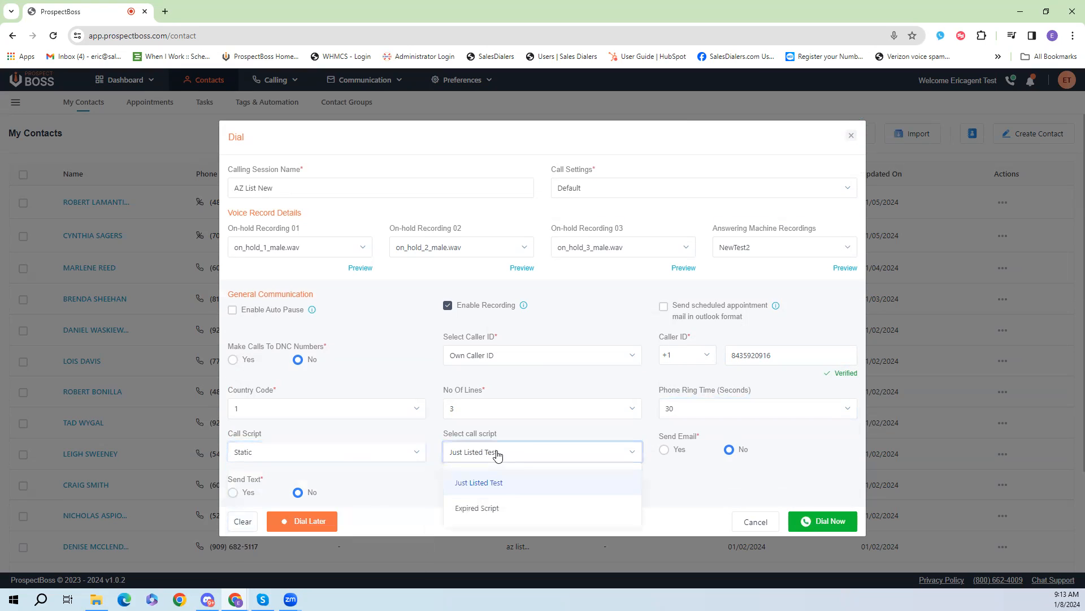
{"action": "left_click", "coordinate": [498, 512]}
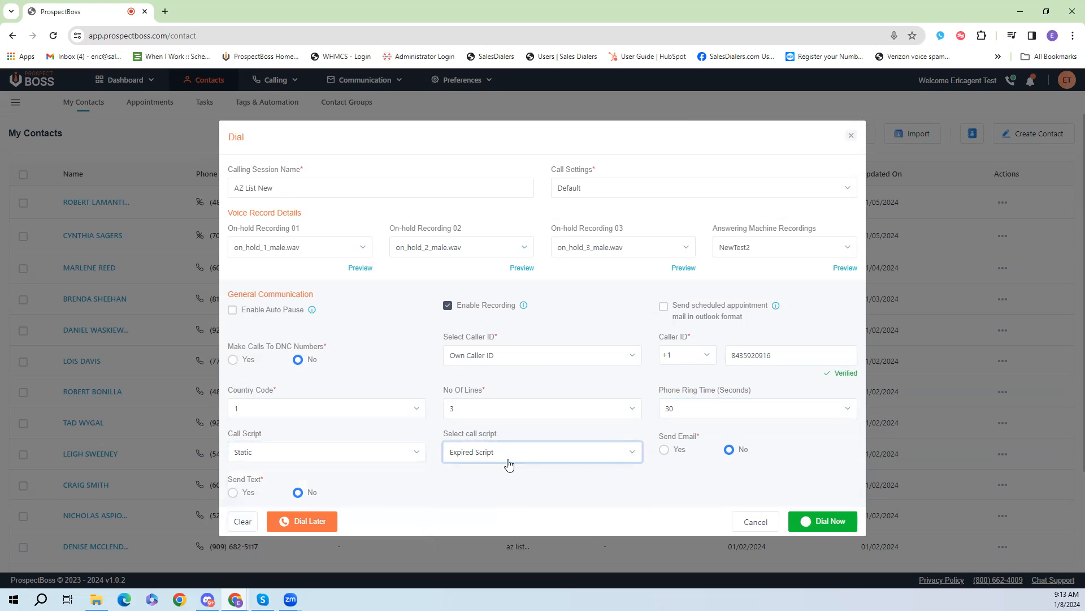
Step: Turn on Send Email and Send Text, then start the dialing session immediately
{"action": "left_click", "coordinate": [664, 451]}
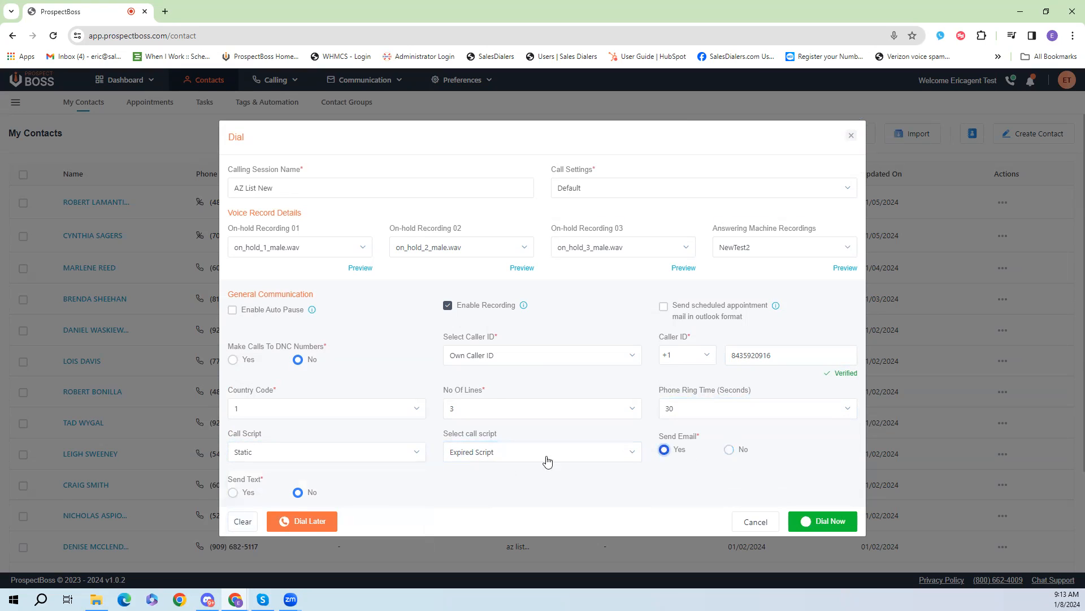
{"action": "left_click", "coordinate": [233, 493]}
{"action": "left_click", "coordinate": [844, 524]}
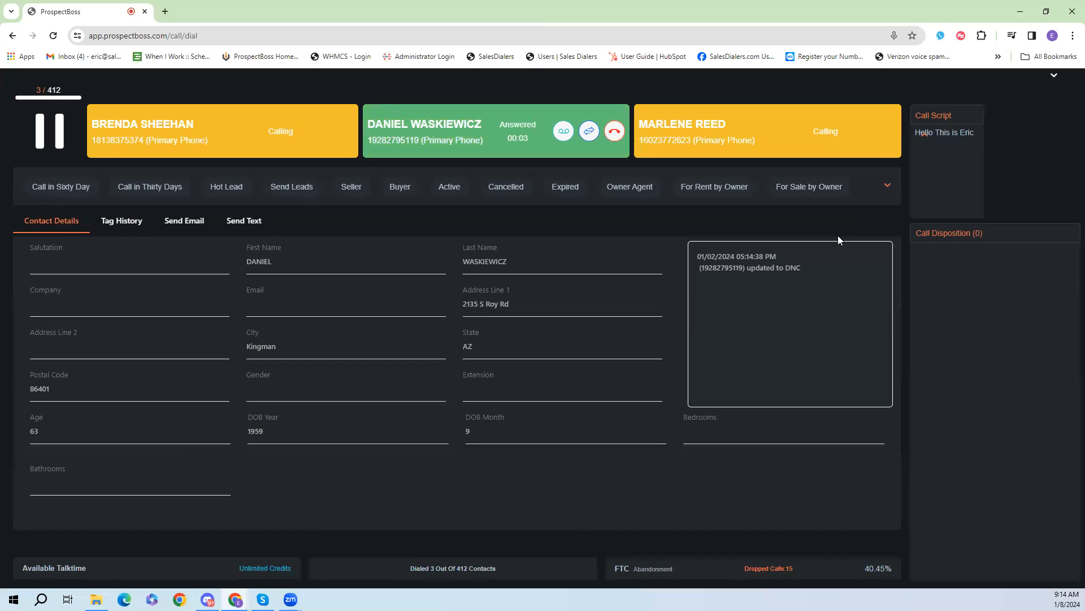
Step: Expand the disposition tag list and hang up both answered calls
{"action": "left_click", "coordinate": [888, 187]}
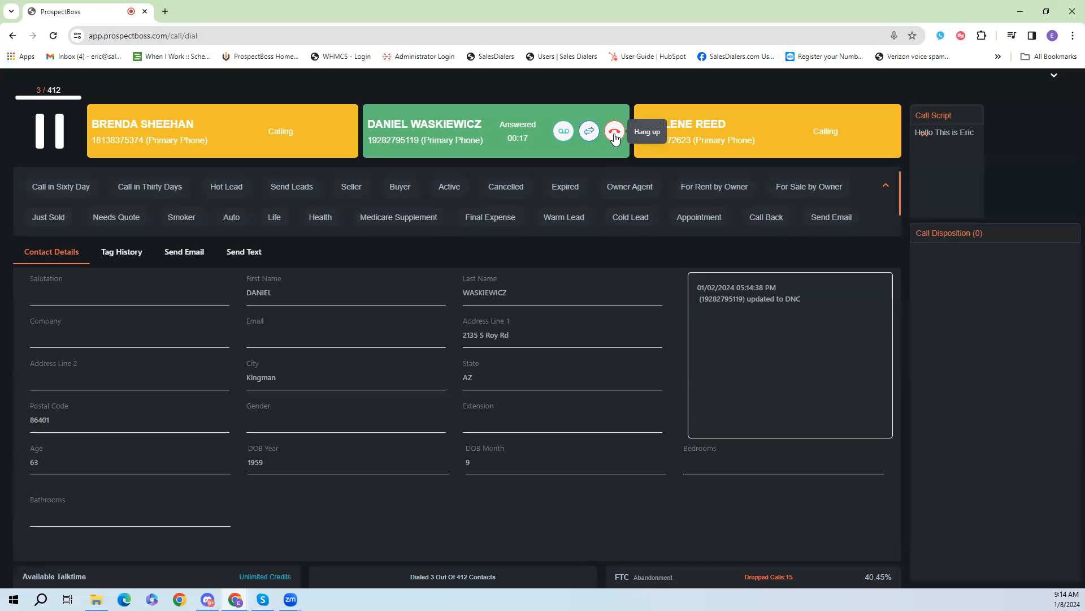
{"action": "left_click", "coordinate": [615, 134]}
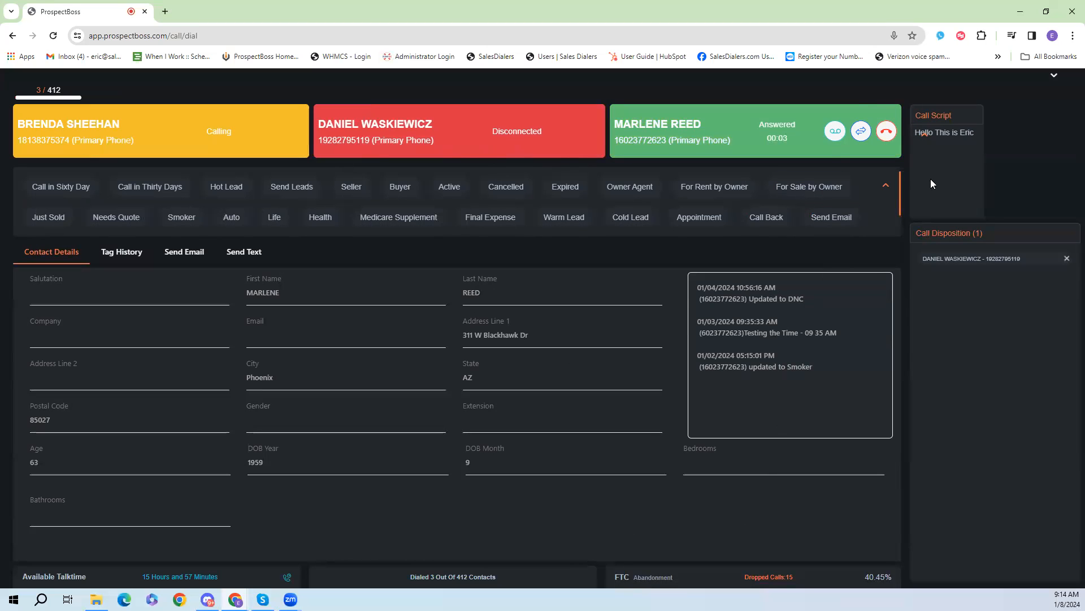
{"action": "left_click", "coordinate": [886, 132]}
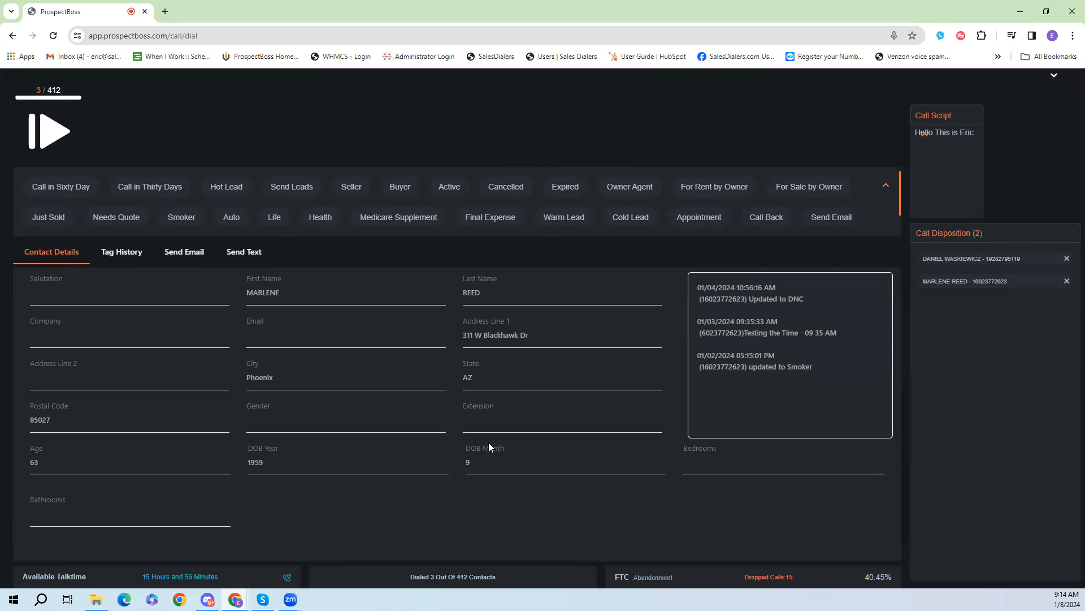
Step: Check the current contact's tag history and preview the Test 1 email template
{"action": "left_click", "coordinate": [552, 197]}
{"action": "left_click", "coordinate": [129, 255]}
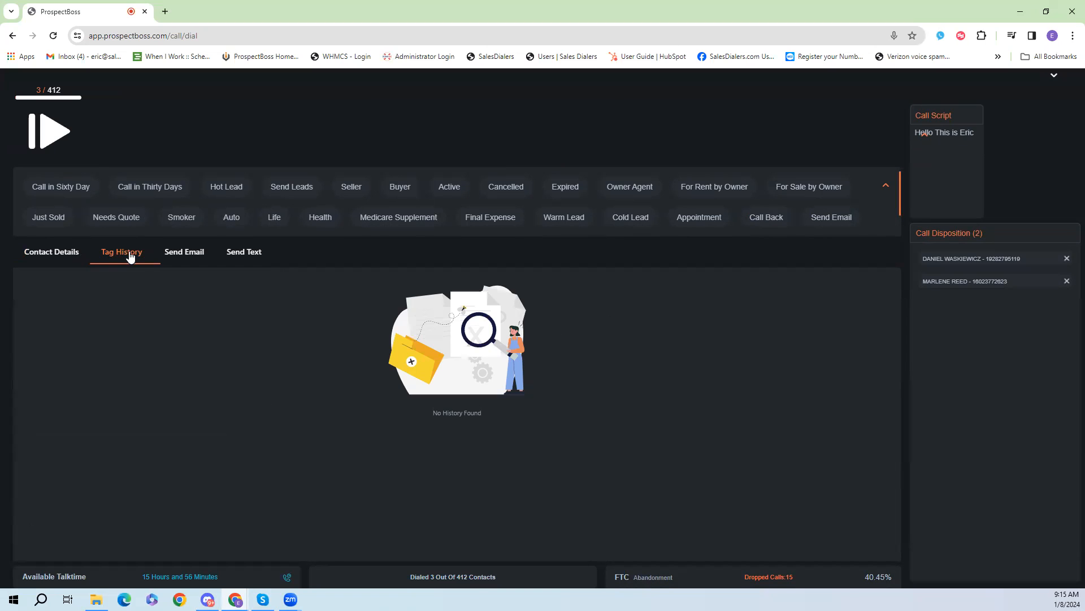
{"action": "left_click", "coordinate": [192, 259]}
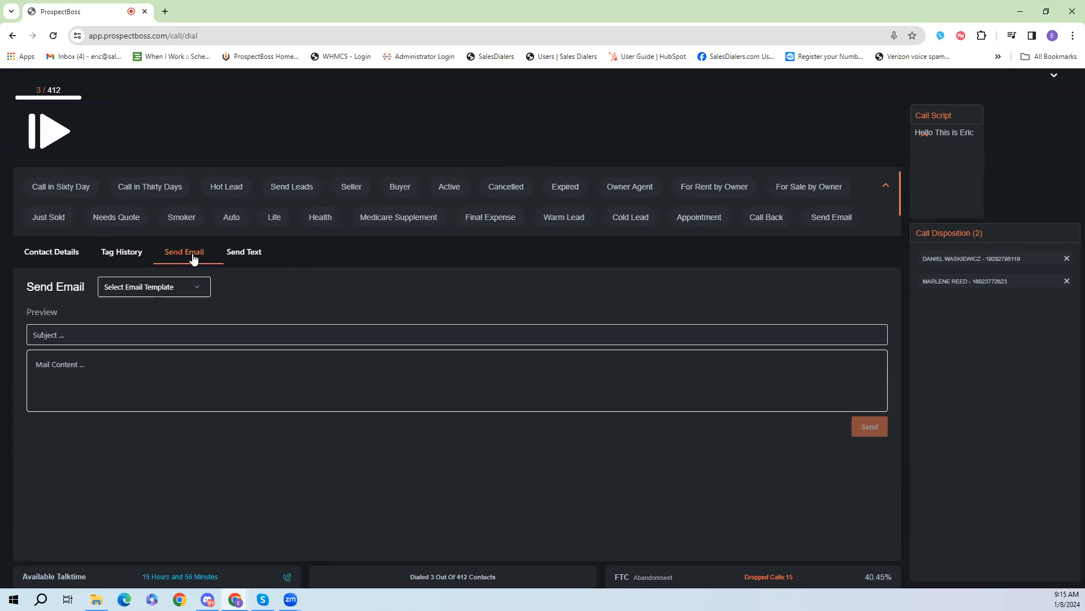
{"action": "left_click", "coordinate": [186, 294]}
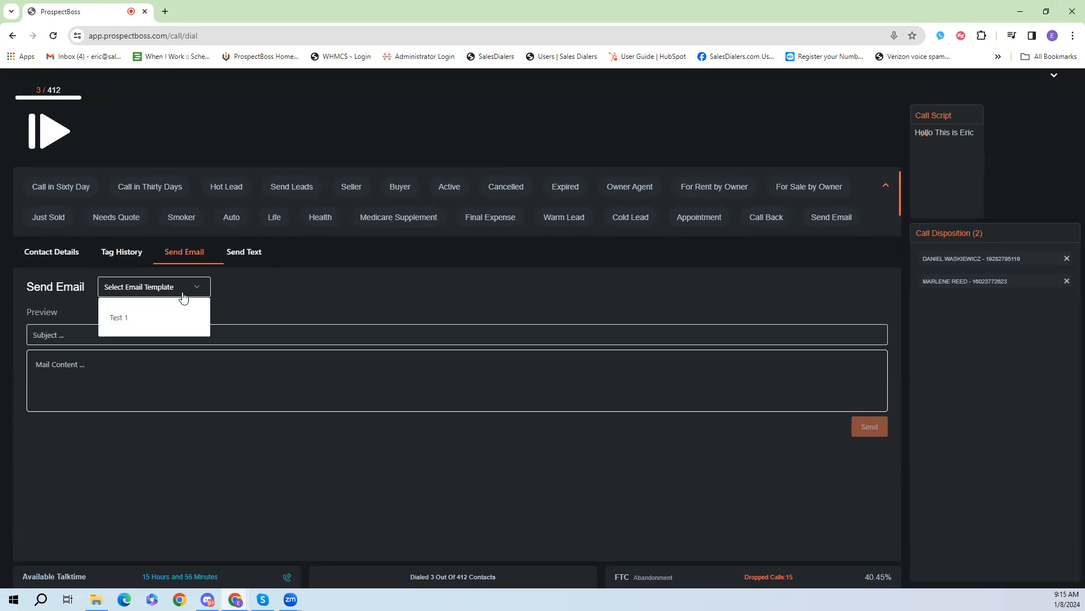
{"action": "left_click", "coordinate": [157, 314]}
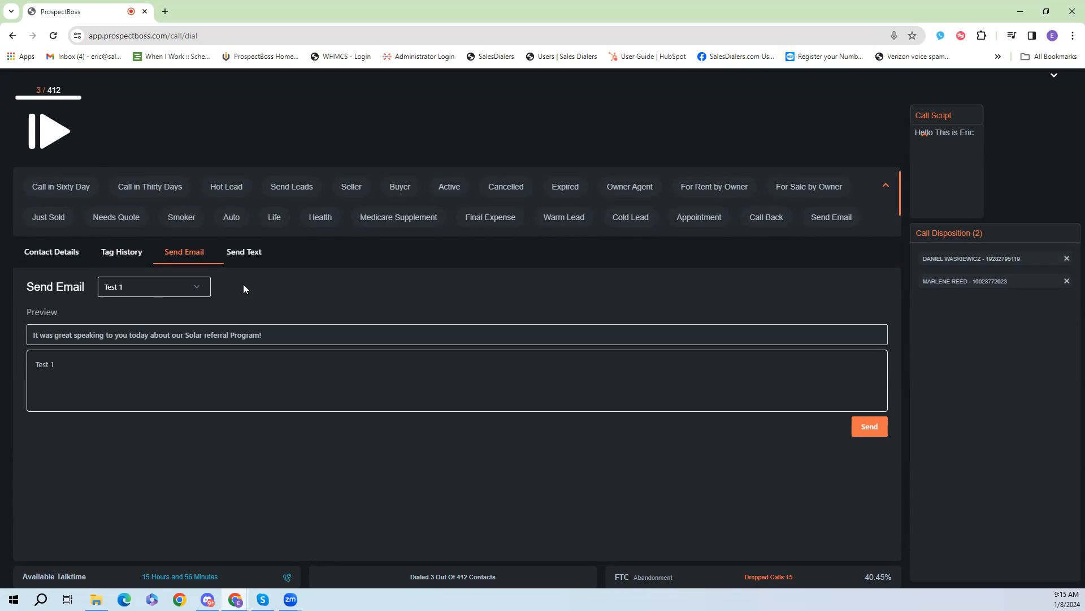
Step: Preview the Test 2 and Template 1 text templates for the current contact
{"action": "left_click", "coordinate": [253, 264]}
{"action": "left_click", "coordinate": [169, 294]}
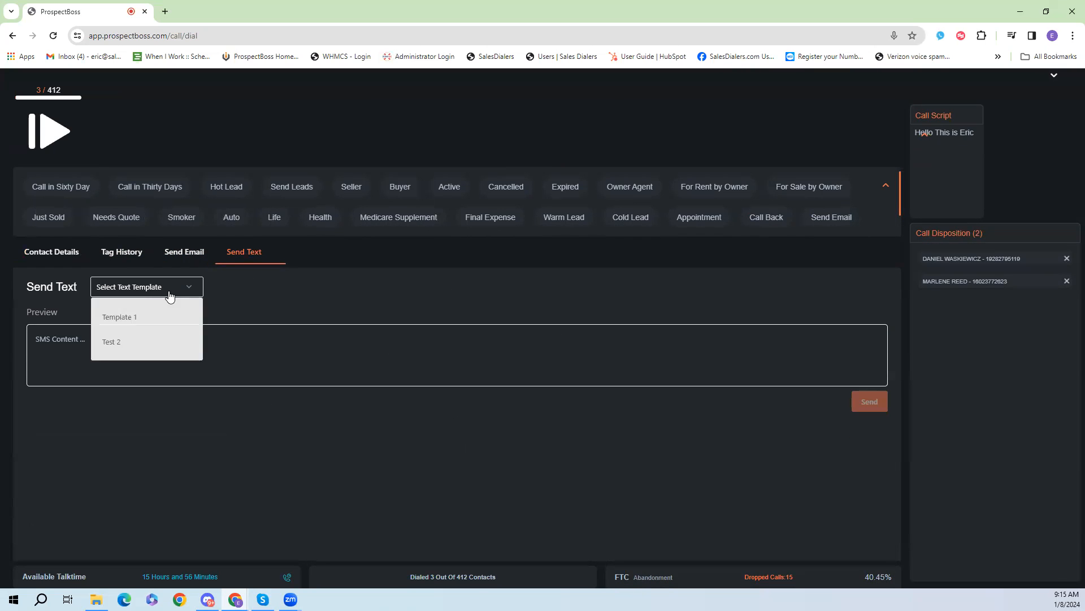
{"action": "left_click", "coordinate": [135, 342]}
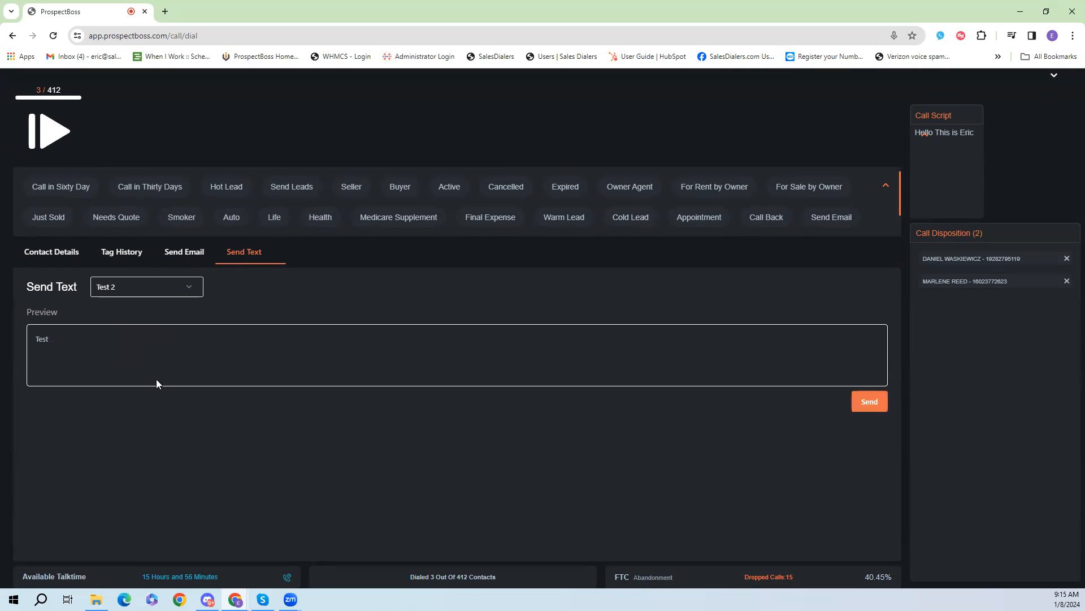
{"action": "left_click", "coordinate": [133, 288]}
{"action": "left_click", "coordinate": [120, 317]}
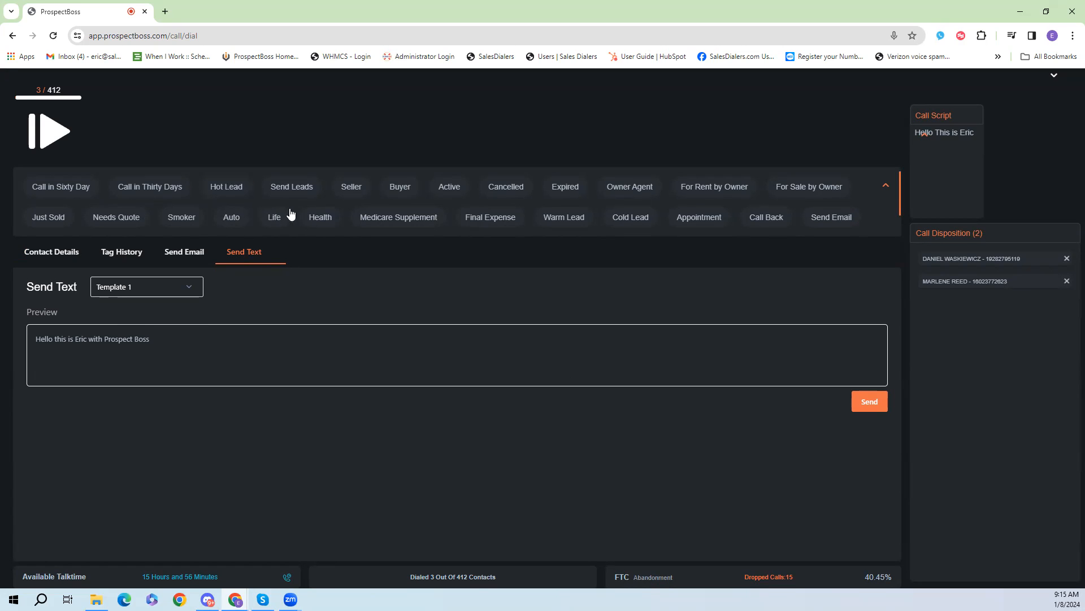
Step: Return to the contact details and tag the current contact with the Call Back disposition
{"action": "left_click", "coordinate": [35, 255]}
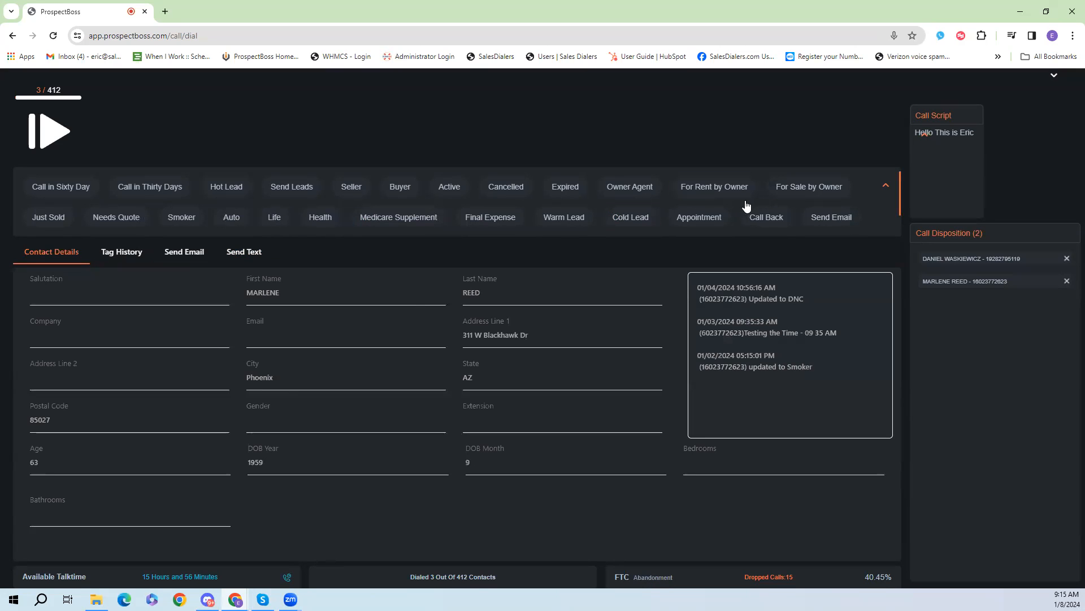
{"action": "scroll", "coordinate": [793, 208], "scroll_direction": "down", "scroll_amount": 1}
{"action": "scroll", "coordinate": [794, 208], "scroll_direction": "up", "scroll_amount": 1}
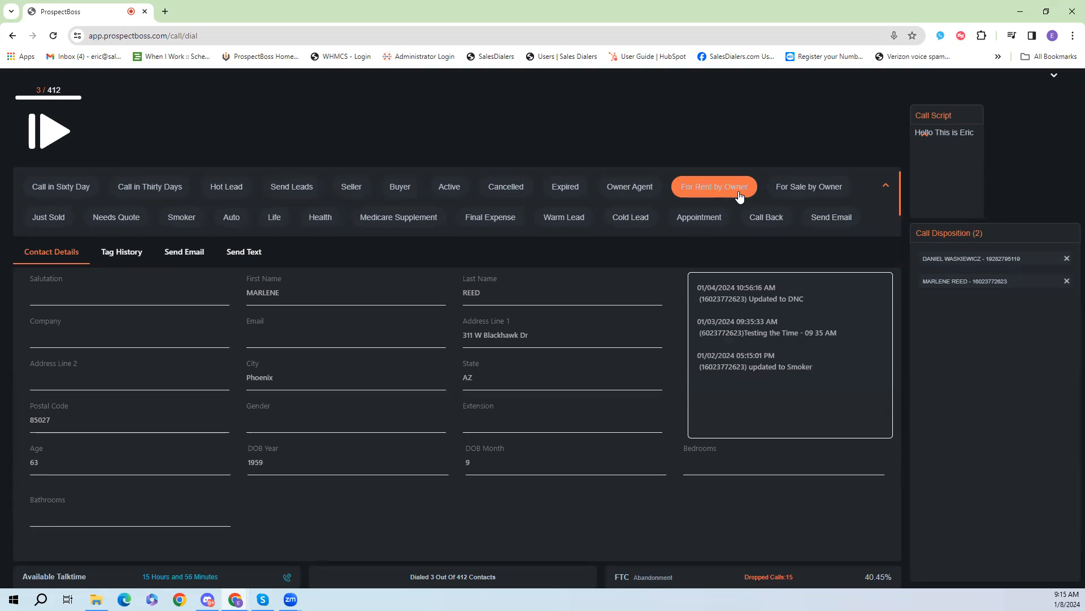
{"action": "scroll", "coordinate": [739, 197], "scroll_direction": "down", "scroll_amount": 1}
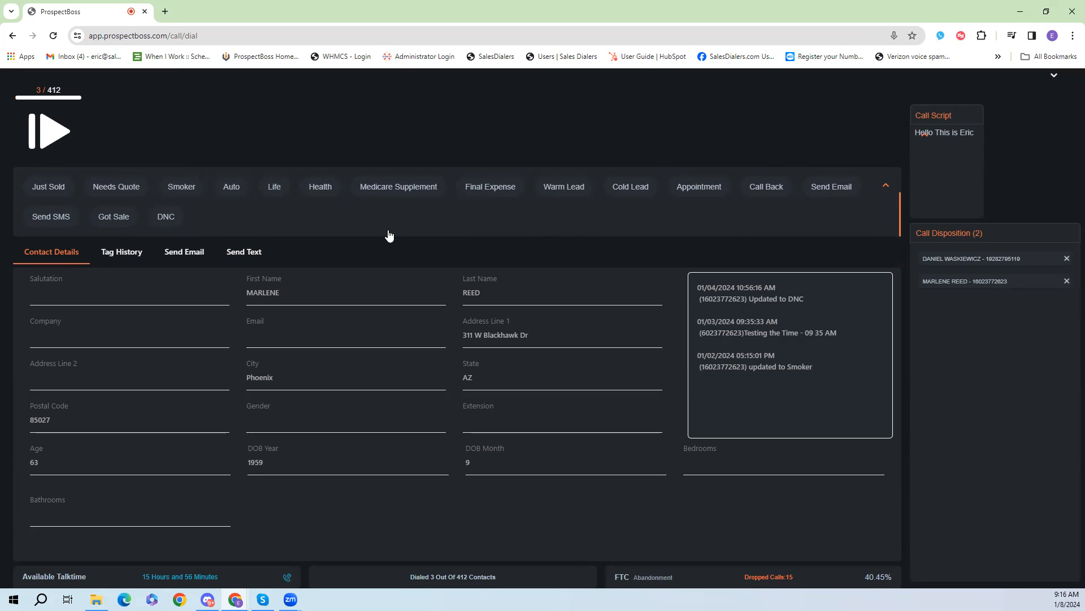
{"action": "scroll", "coordinate": [317, 221], "scroll_direction": "up", "scroll_amount": 1}
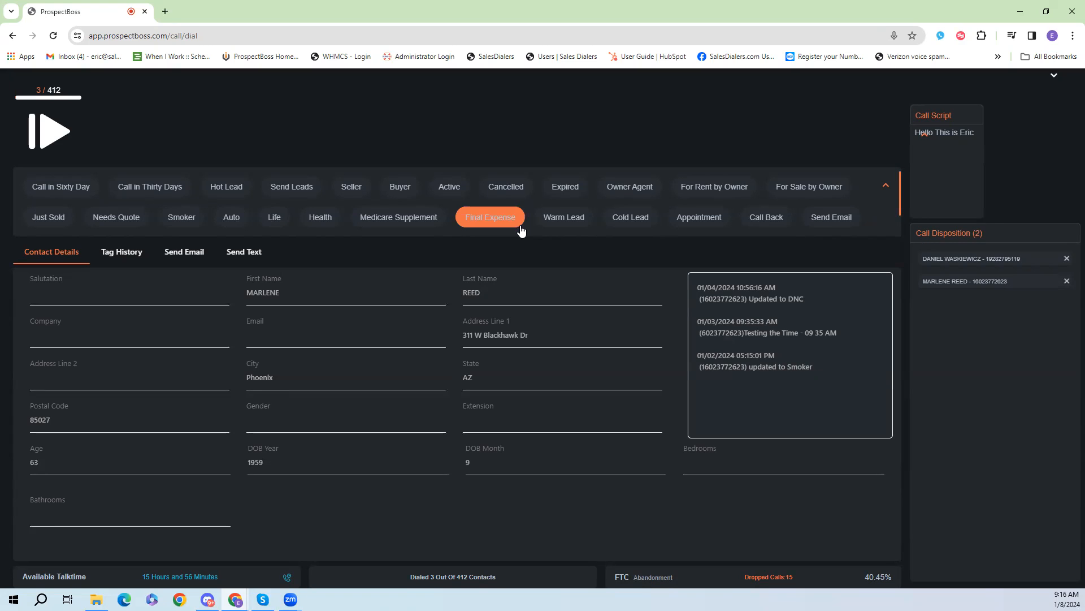
{"action": "left_click", "coordinate": [759, 217]}
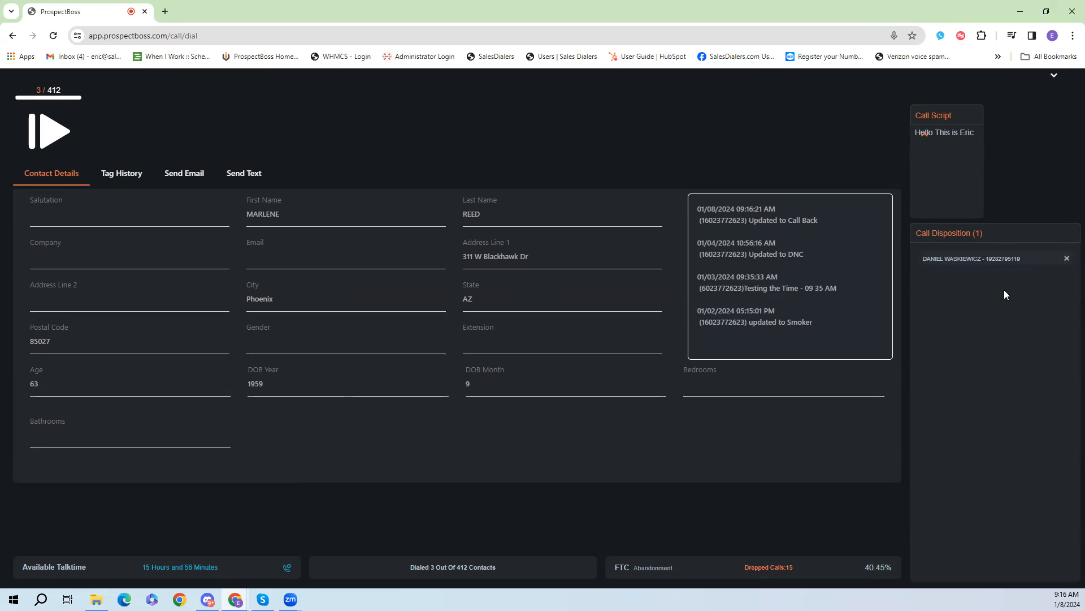
Step: Open the remaining contact in the call disposition list and tag them DNC
{"action": "left_click", "coordinate": [999, 259]}
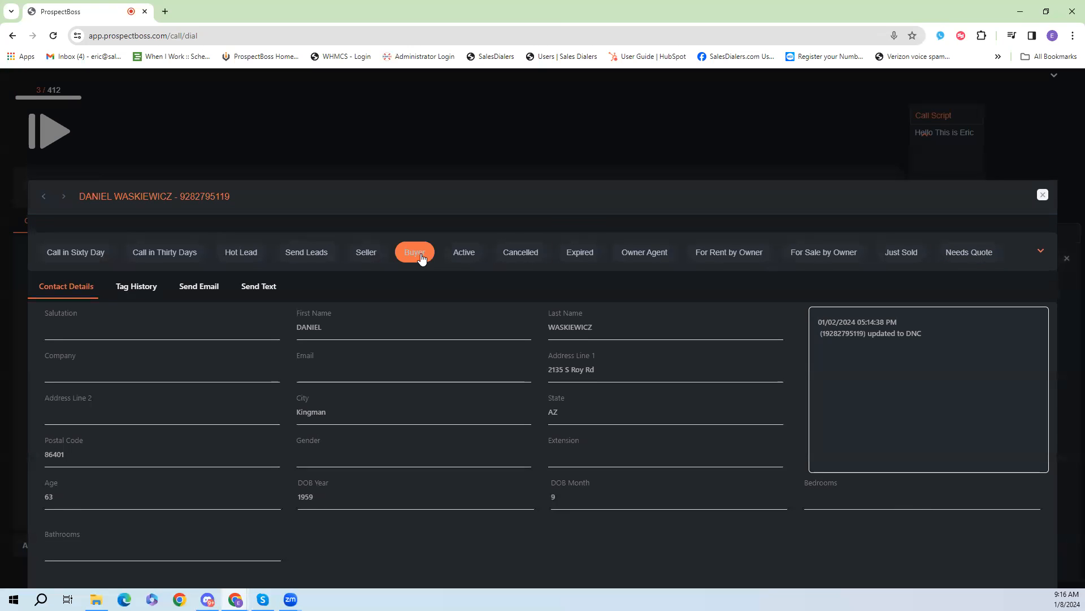
{"action": "left_click", "coordinate": [1041, 251]}
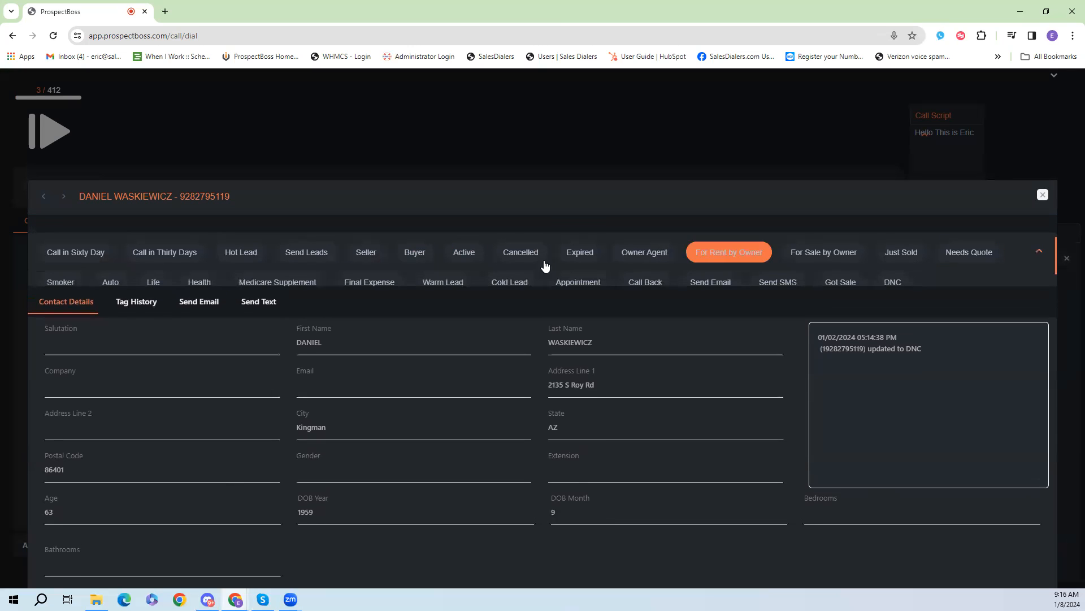
{"action": "left_click", "coordinate": [891, 282]}
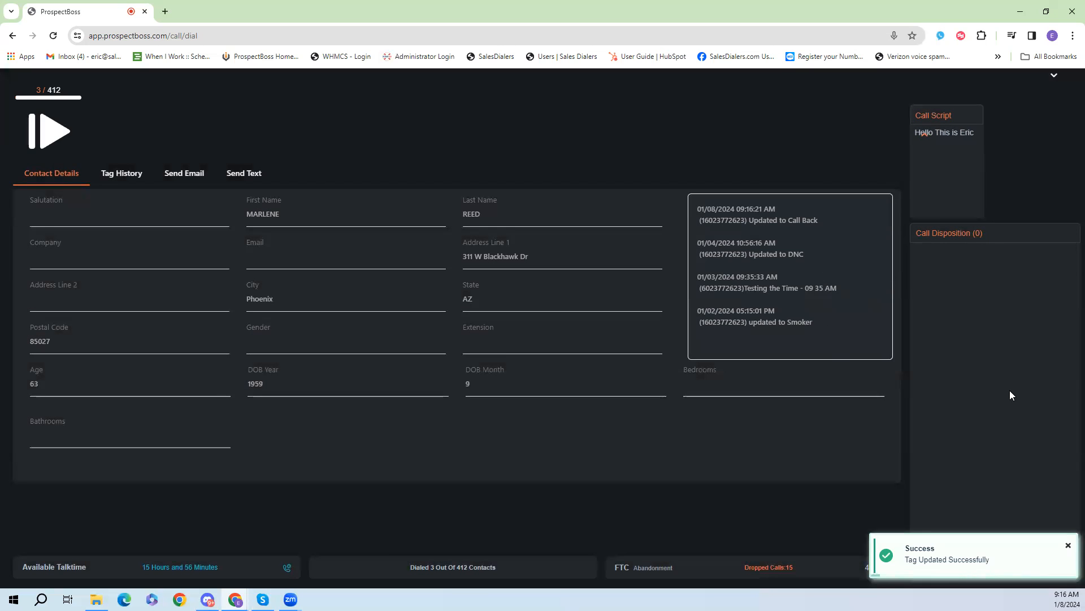
Step: Resume the dialing session and hang up the two answered calls
{"action": "left_click", "coordinate": [49, 136]}
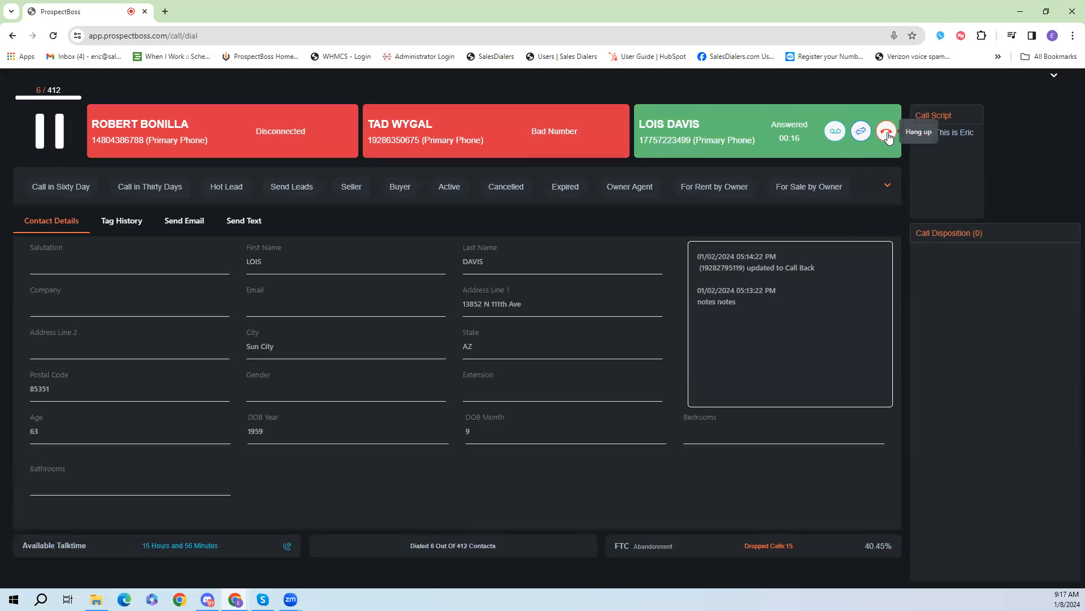
{"action": "left_click", "coordinate": [887, 133]}
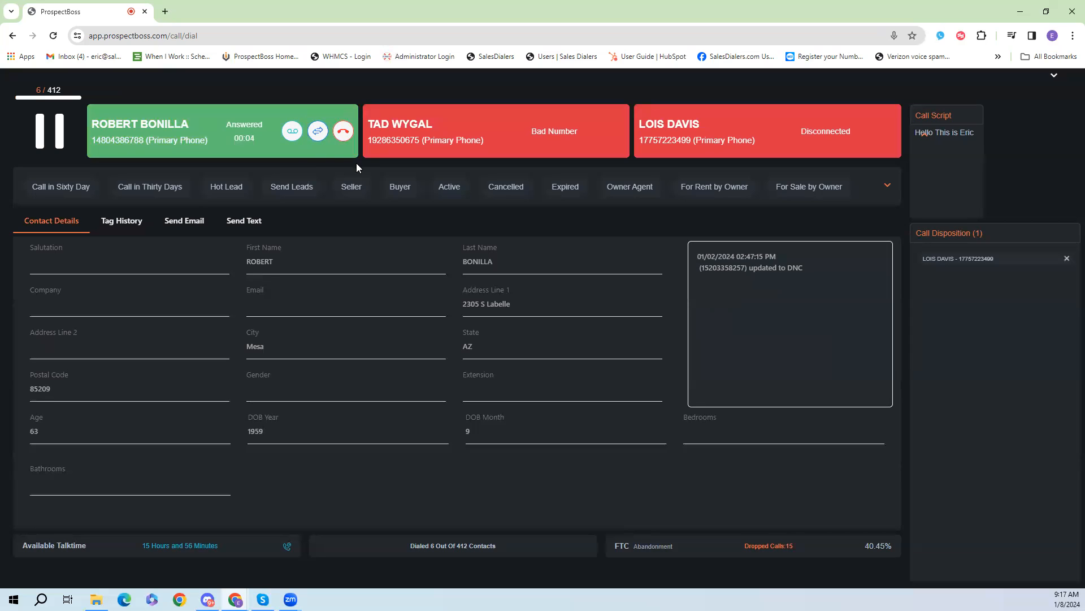
{"action": "left_click", "coordinate": [341, 132]}
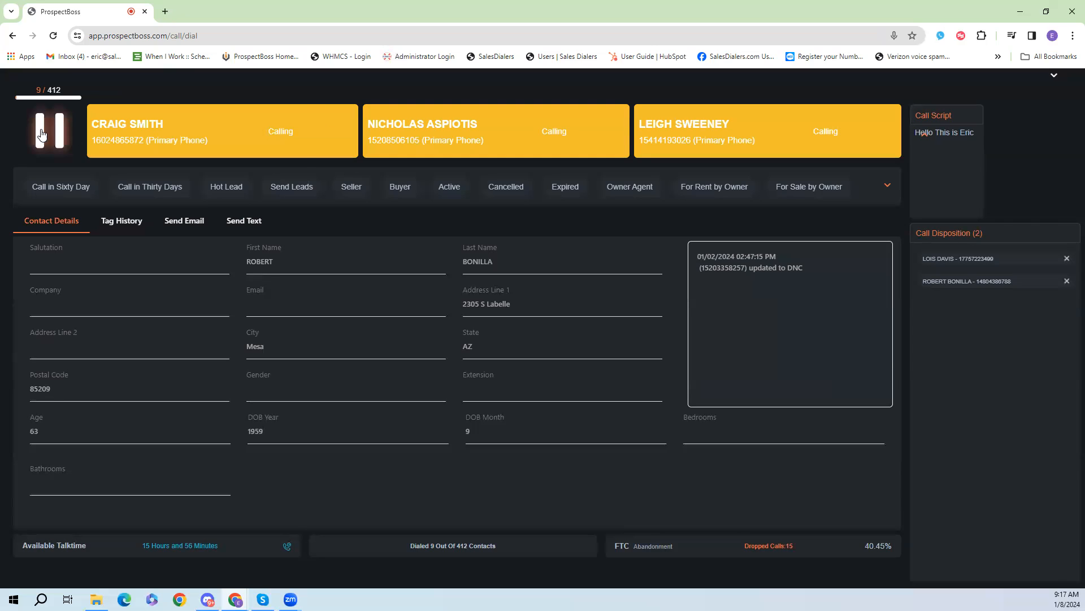
Step: Dismiss the pending call disposition entries and reveal the top navigation bar
{"action": "left_click", "coordinate": [1065, 258]}
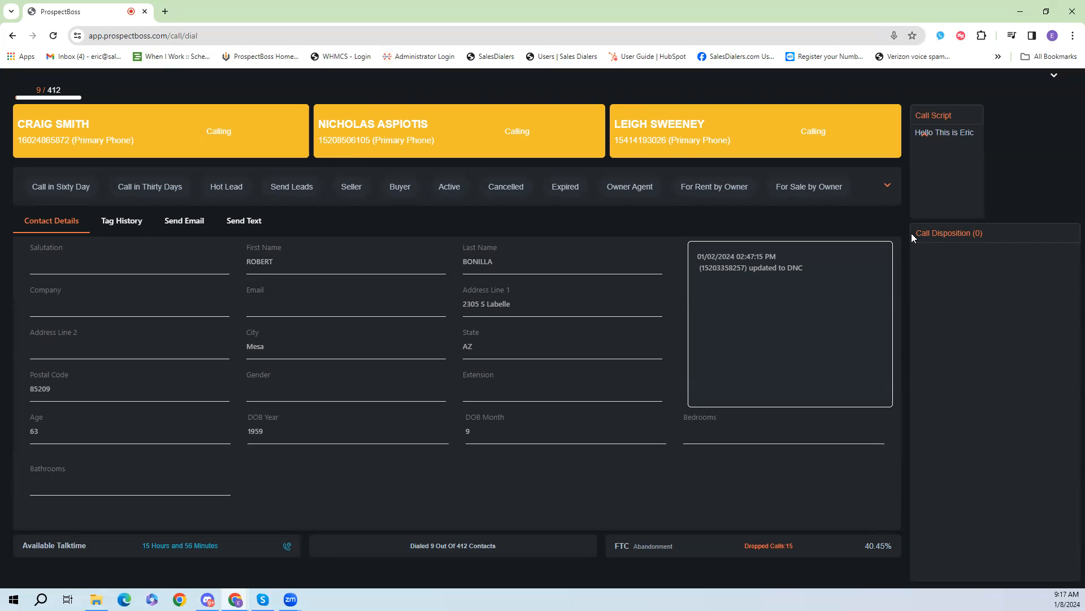
{"action": "left_click", "coordinate": [1057, 77]}
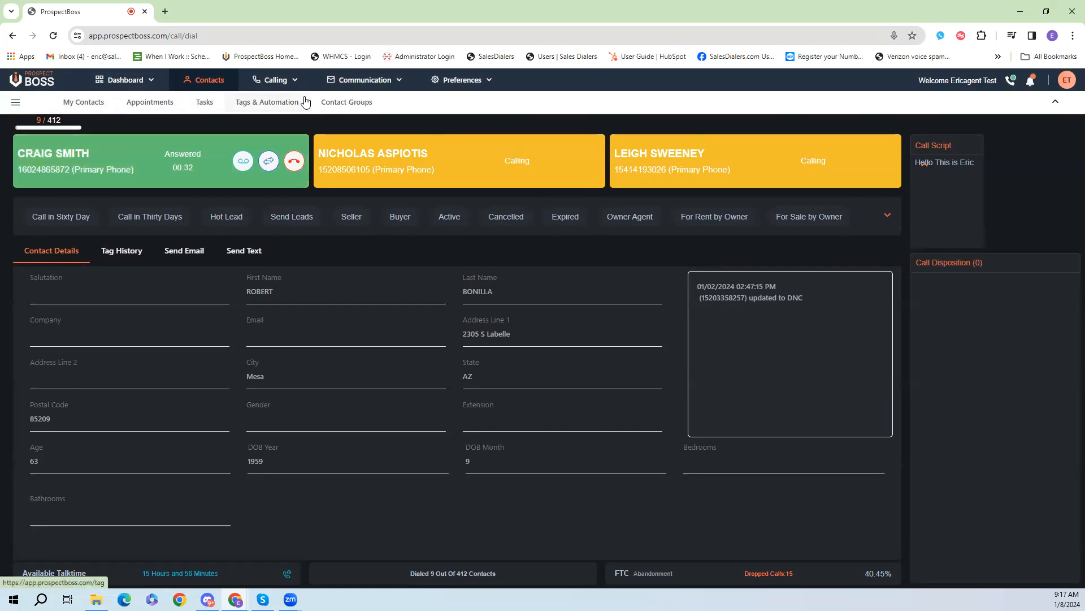
Step: Hang up the newly answered call and tag that contact with the DNC disposition
{"action": "left_click", "coordinate": [294, 163]}
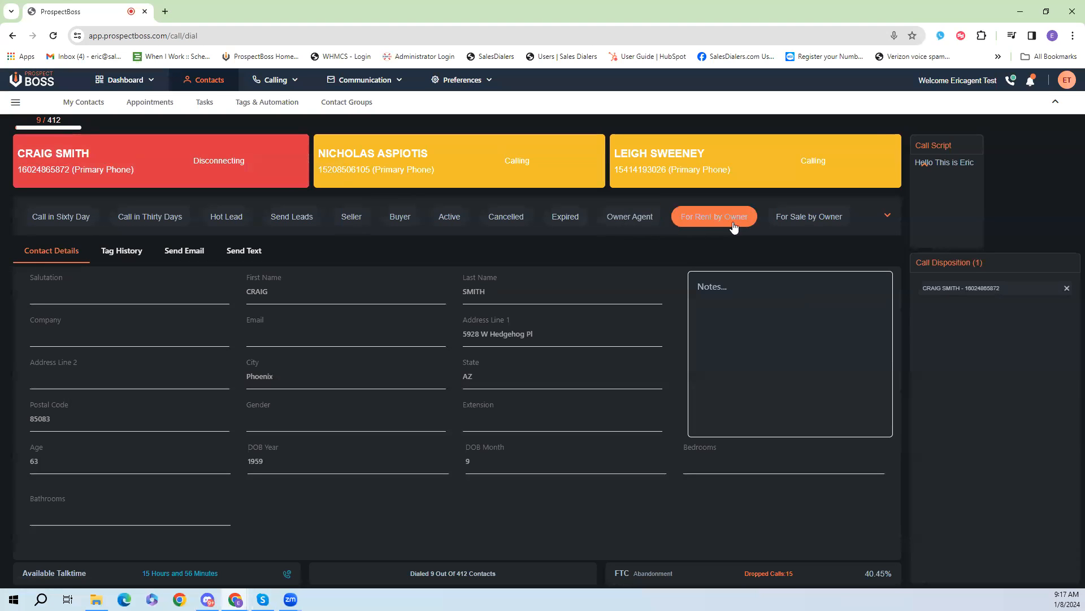
{"action": "left_click", "coordinate": [889, 214]}
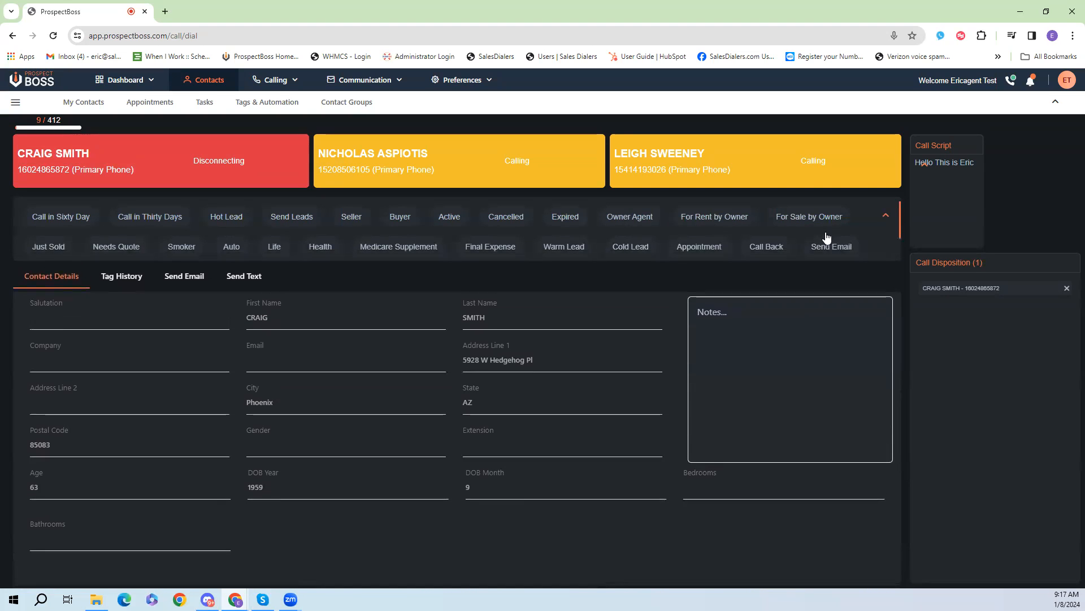
{"action": "left_click", "coordinate": [167, 249]}
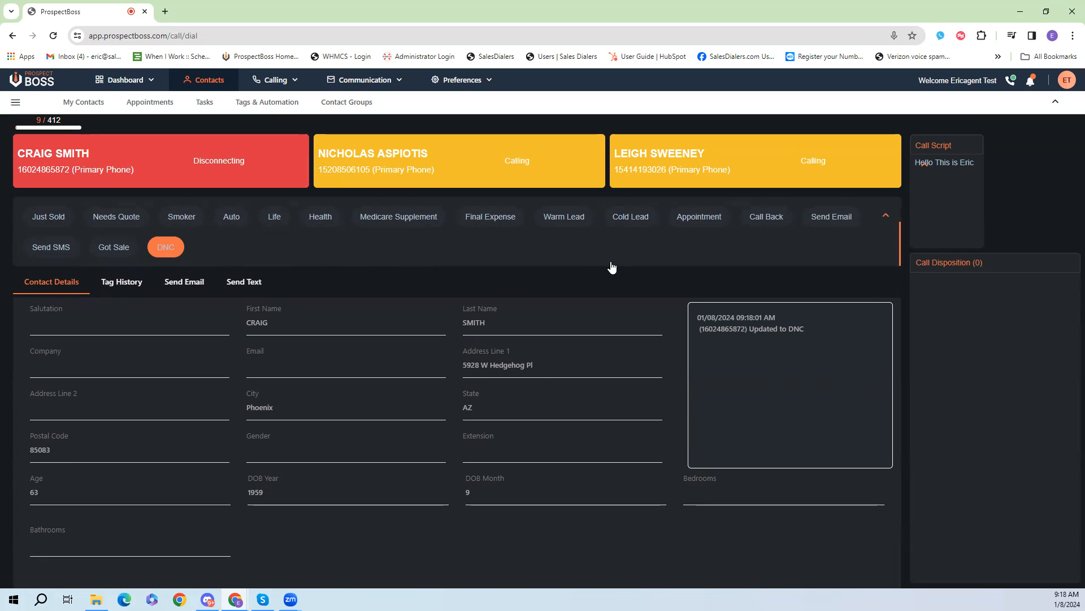
{"action": "mouse_move", "coordinate": [96, 103]}
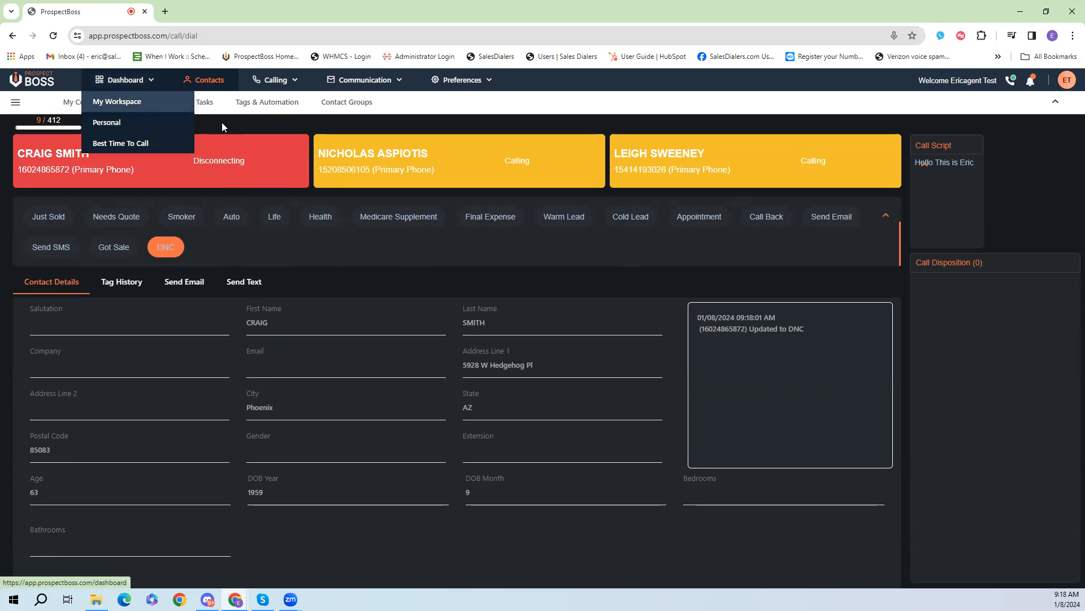